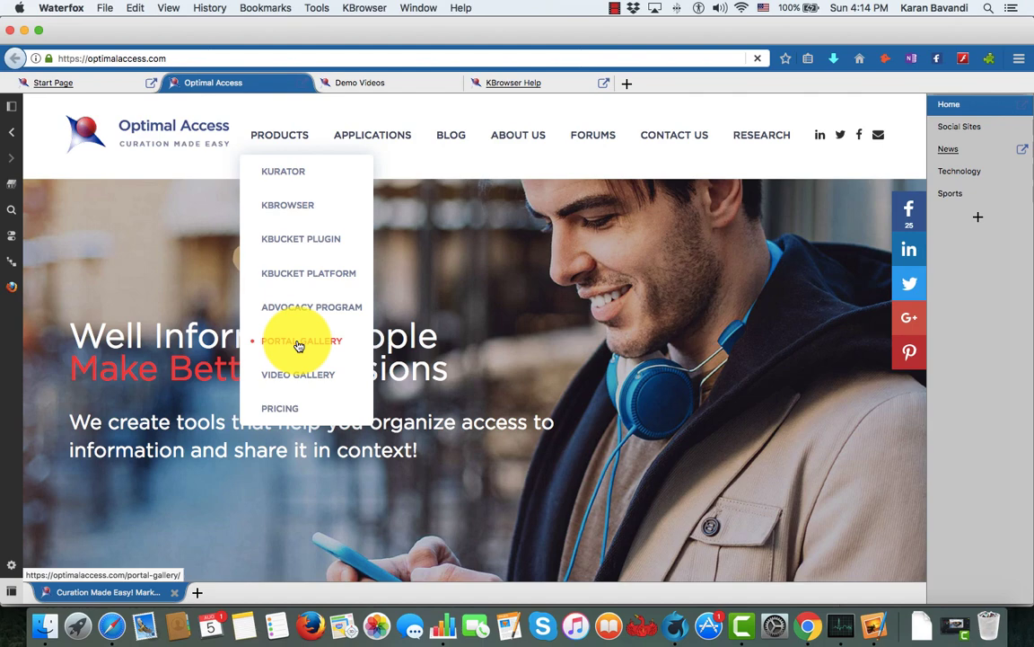
# Download News-Portal.oap from the Portal Gallery into Downloads, replacing the existing copy
pyautogui.click(299, 345)
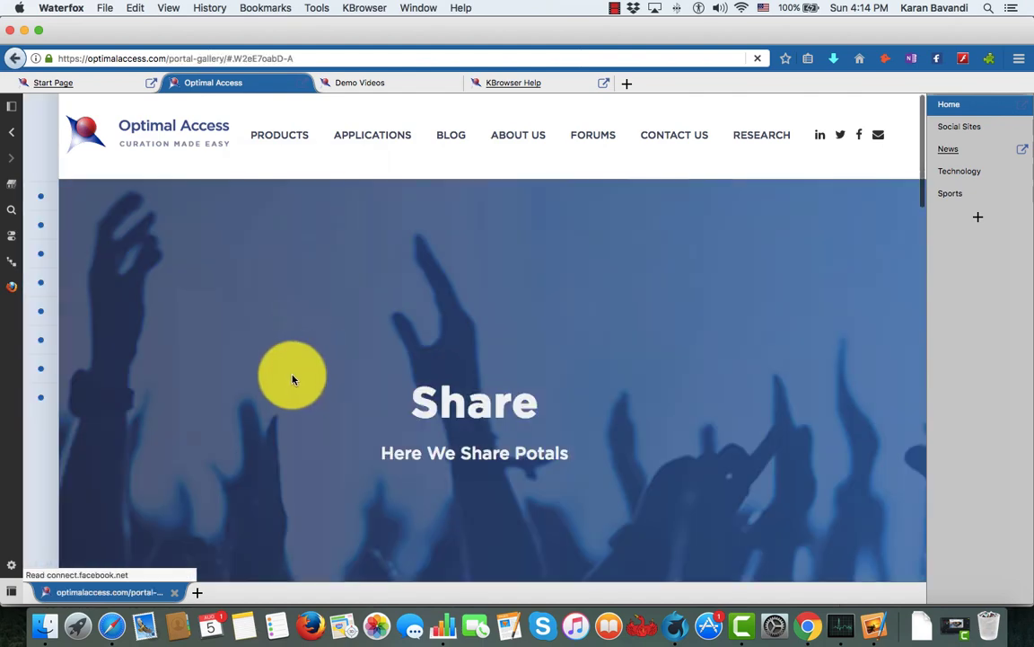
pyautogui.scroll(-3, 289, 375)
pyautogui.scroll(-10, 291, 371)
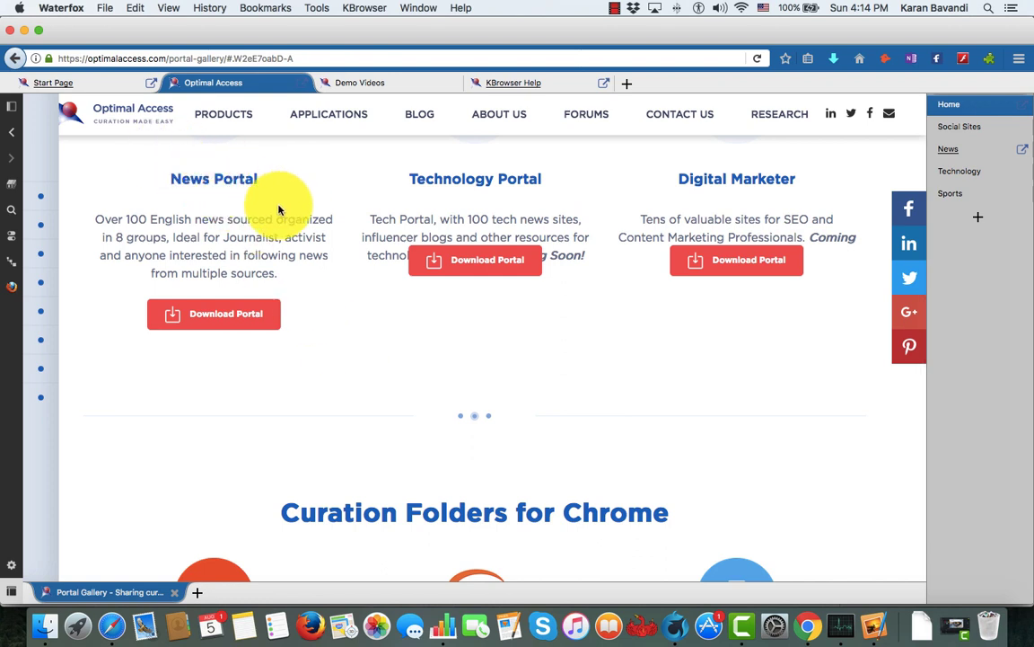
pyautogui.scroll(1, 282, 211)
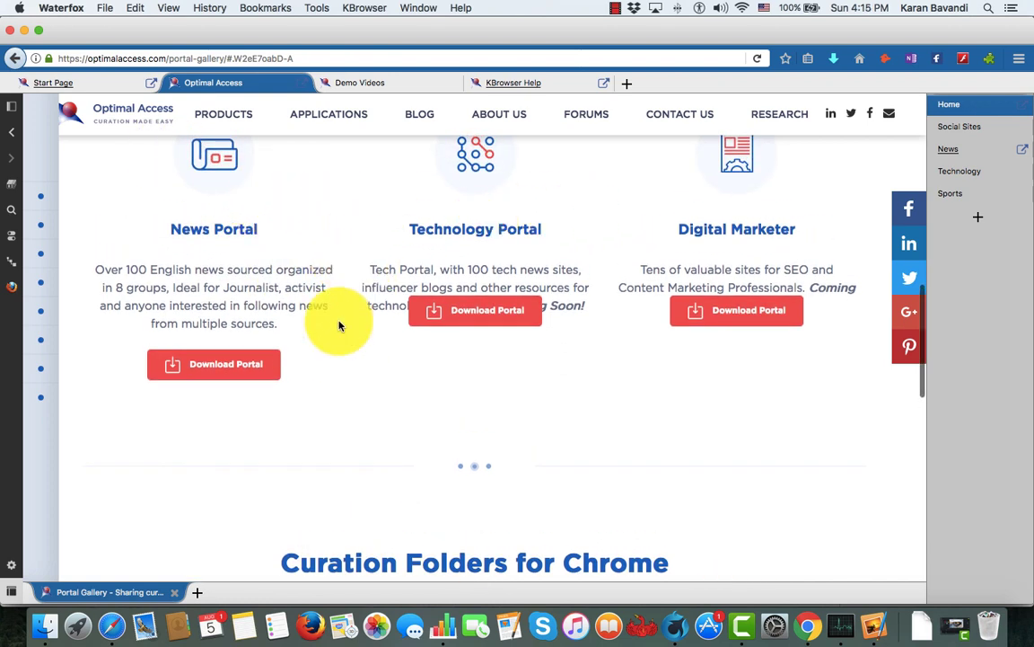
pyautogui.click(217, 368)
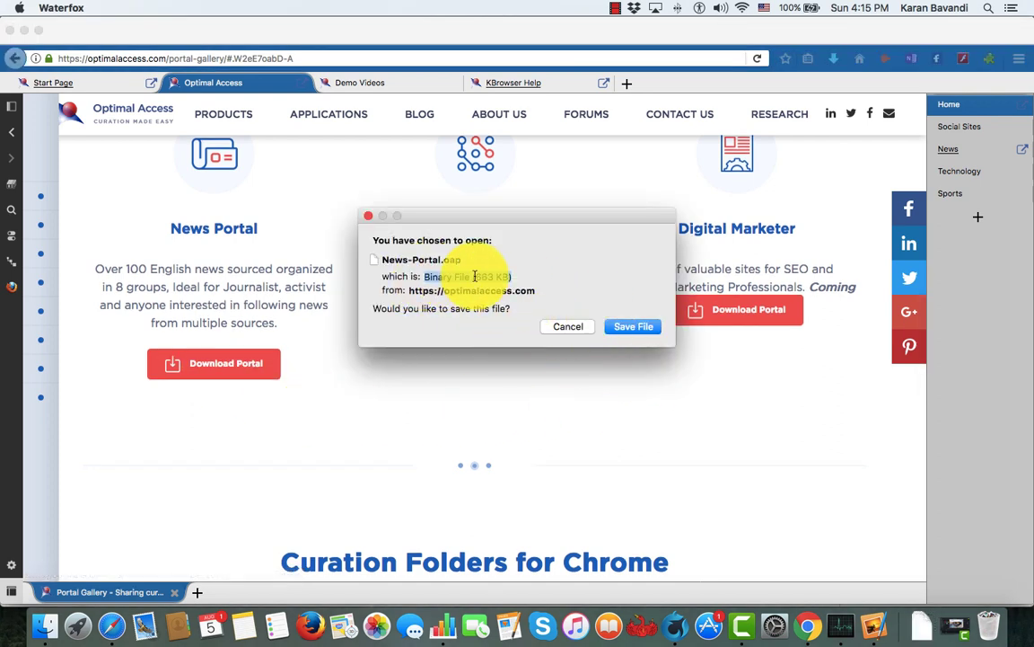
pyautogui.click(644, 330)
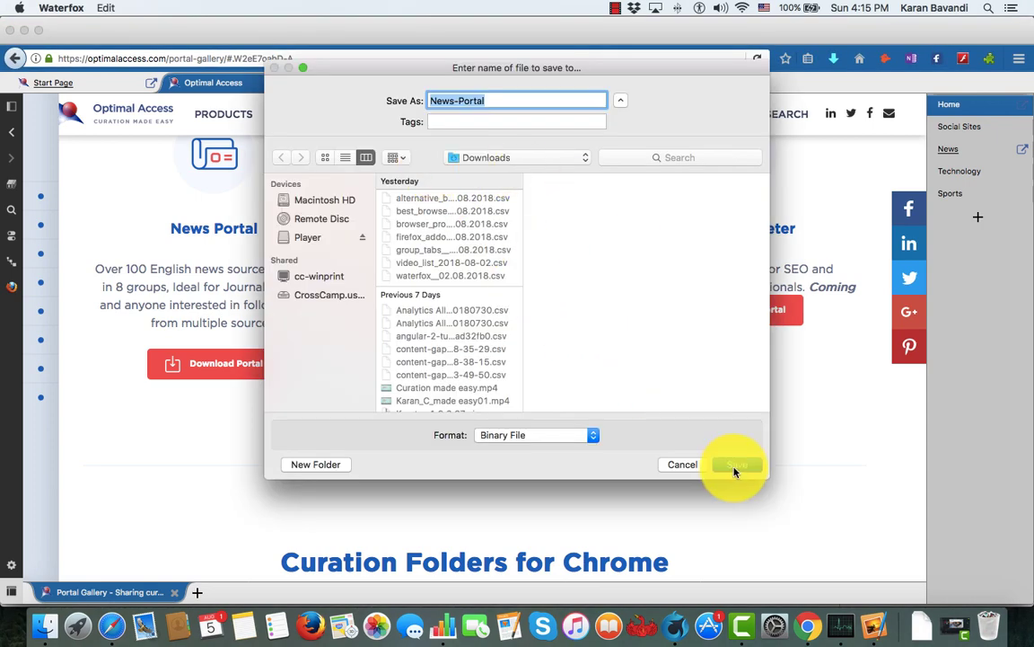
pyautogui.click(735, 464)
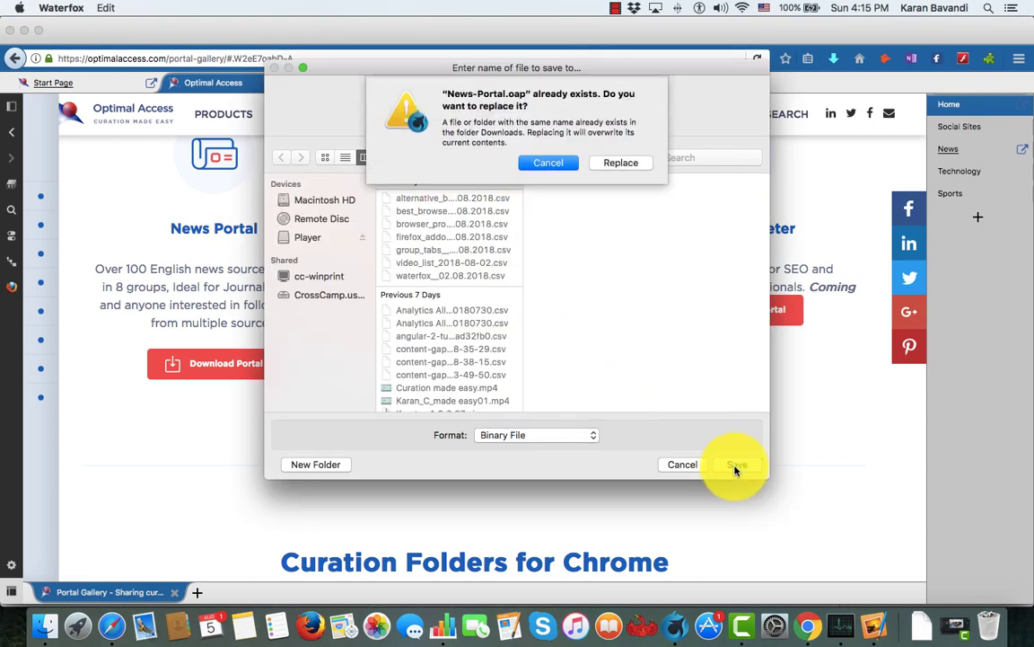
pyautogui.click(623, 167)
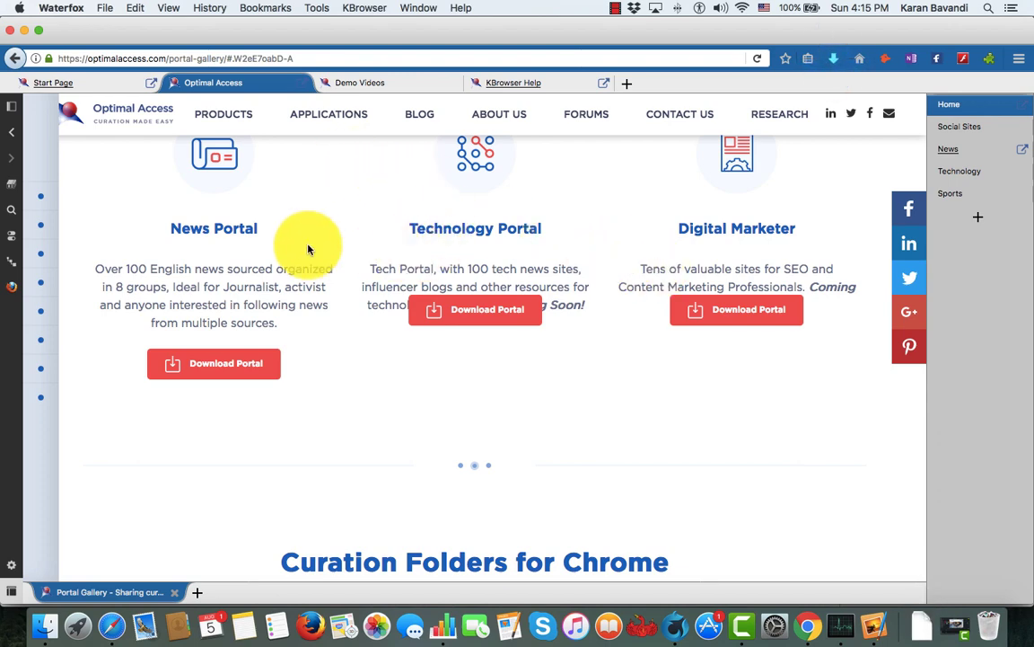
pyautogui.scroll(2, 308, 247)
# Import the News-Portal.oap portal tree with the News portal and all its groups checked
pyautogui.scroll(5, 308, 247)
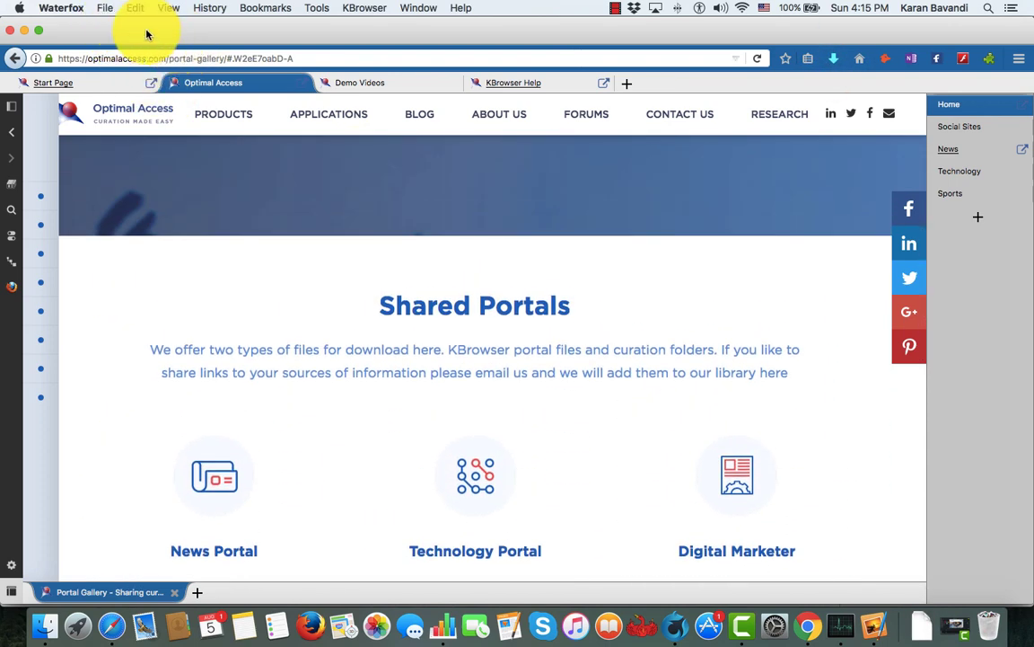
pyautogui.click(105, 9)
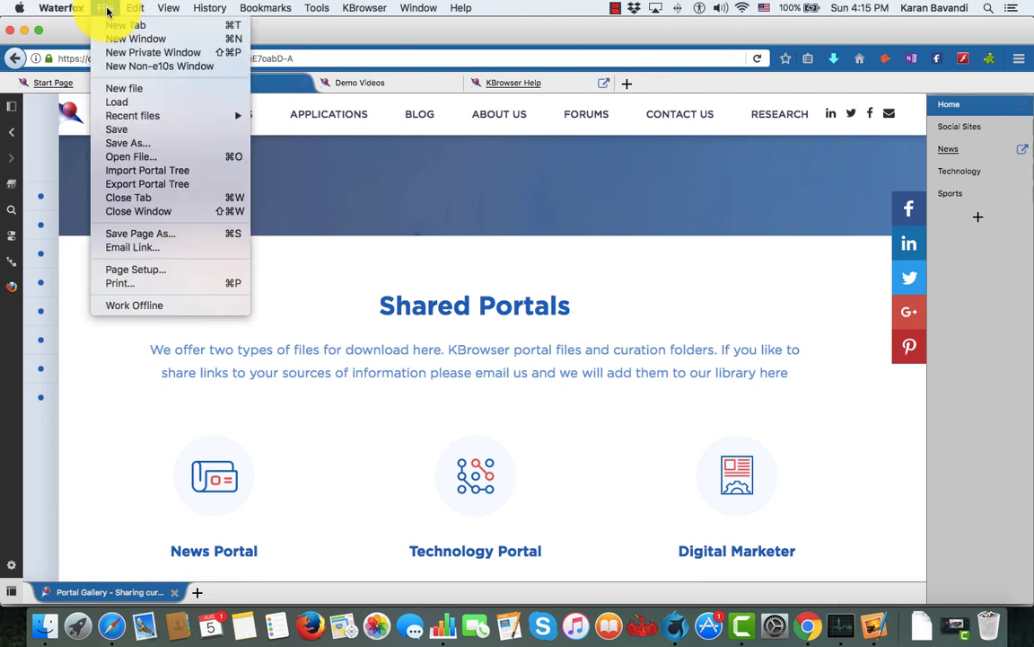
pyautogui.click(142, 171)
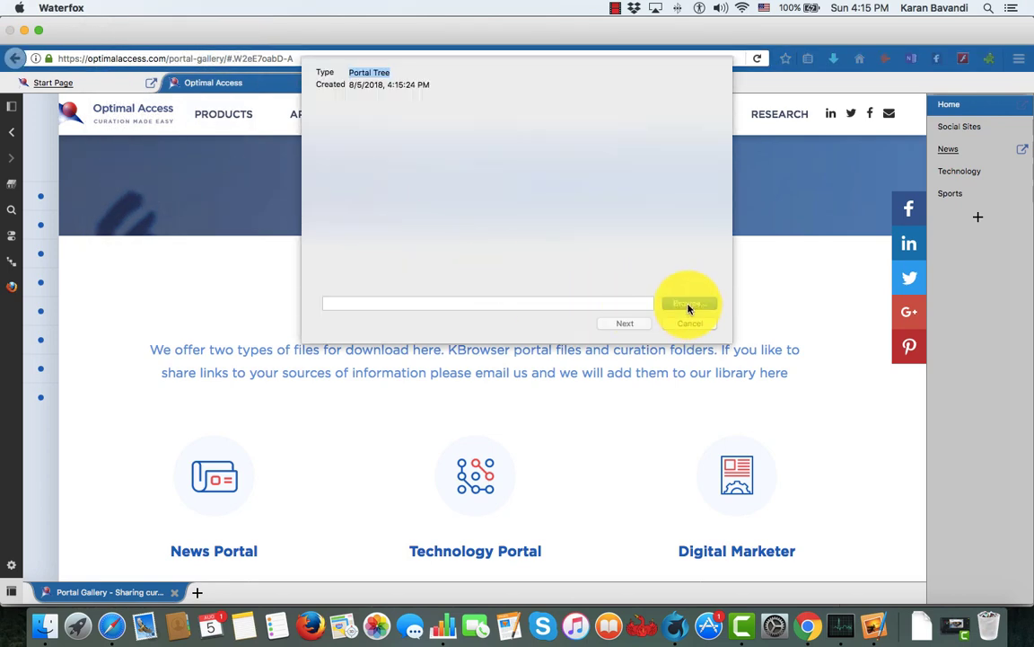
pyautogui.click(689, 305)
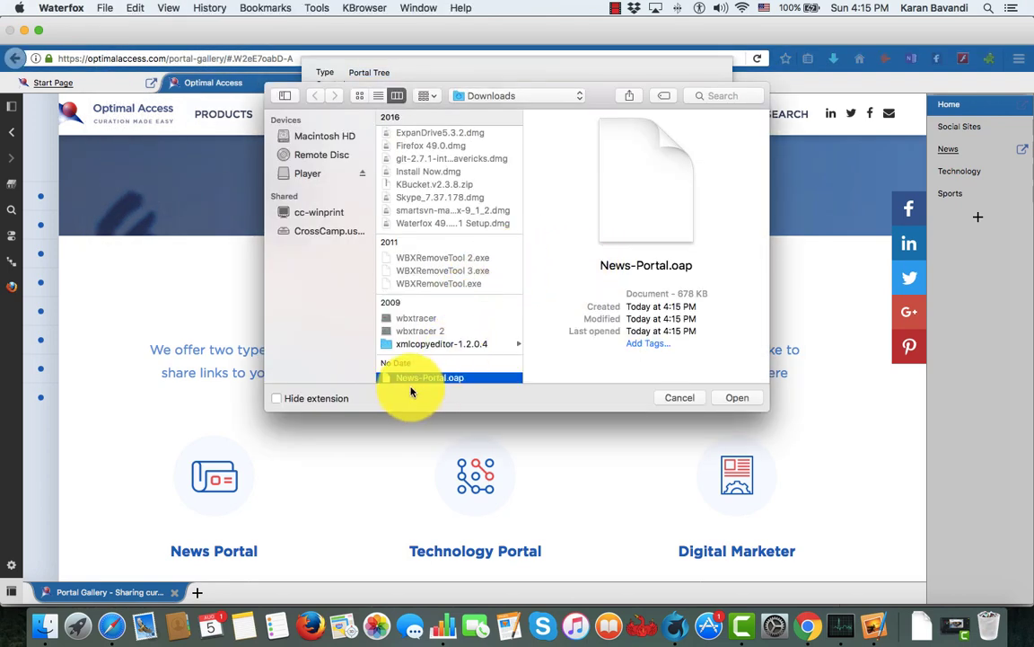
pyautogui.click(735, 406)
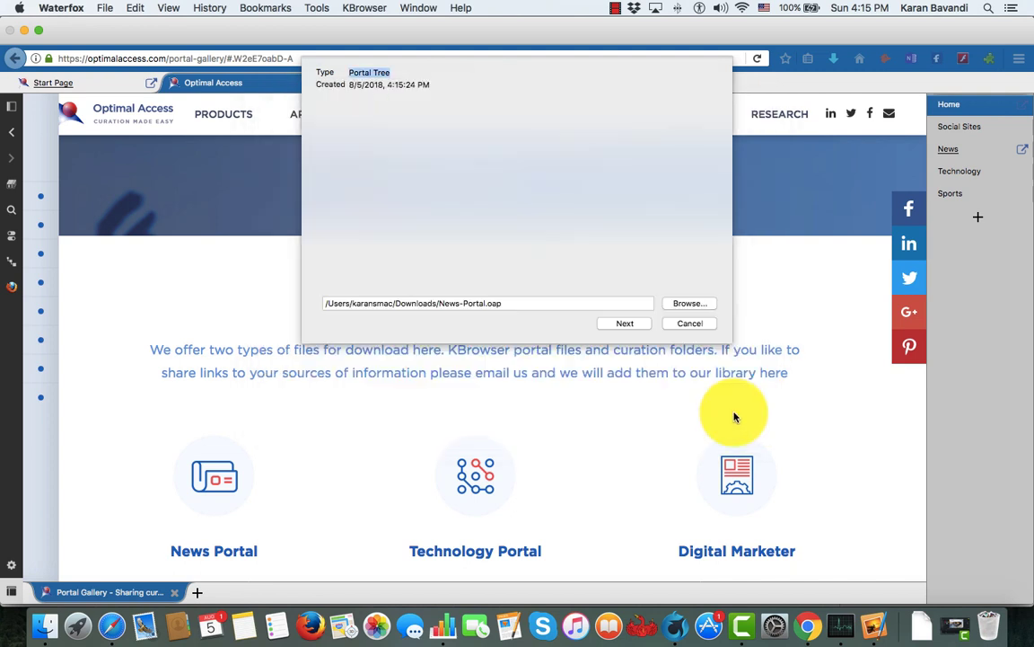
pyautogui.click(629, 325)
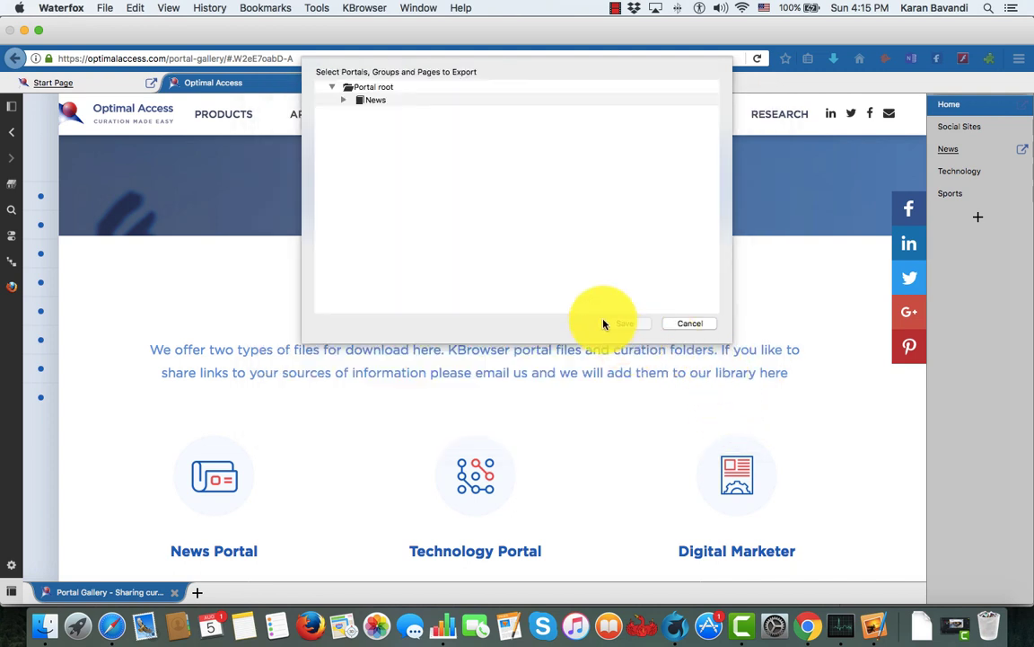
pyautogui.click(321, 100)
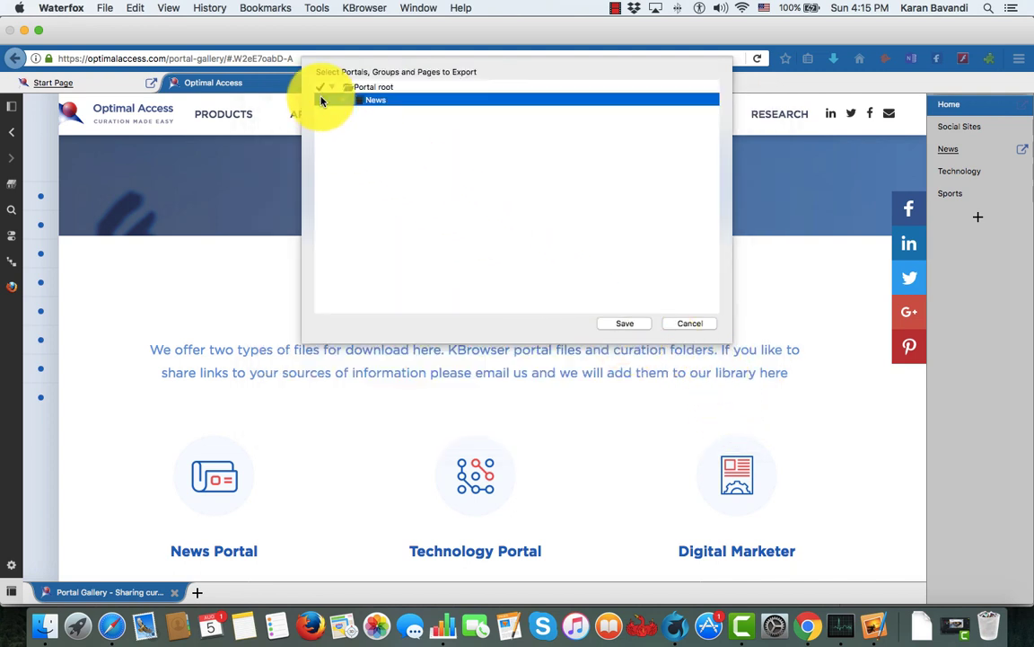
pyautogui.click(345, 101)
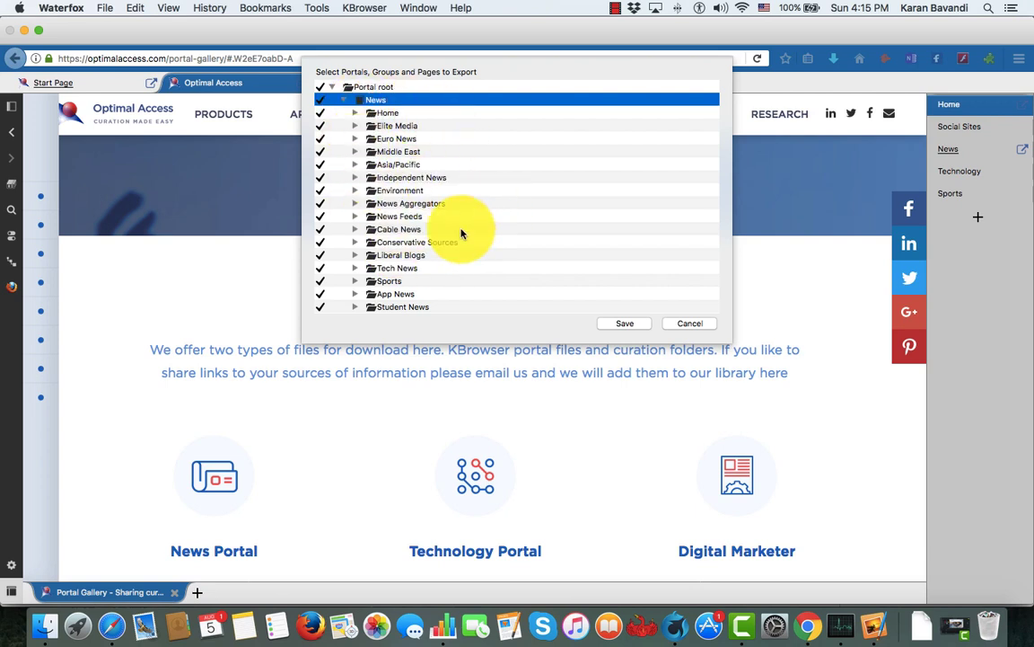
pyautogui.click(354, 165)
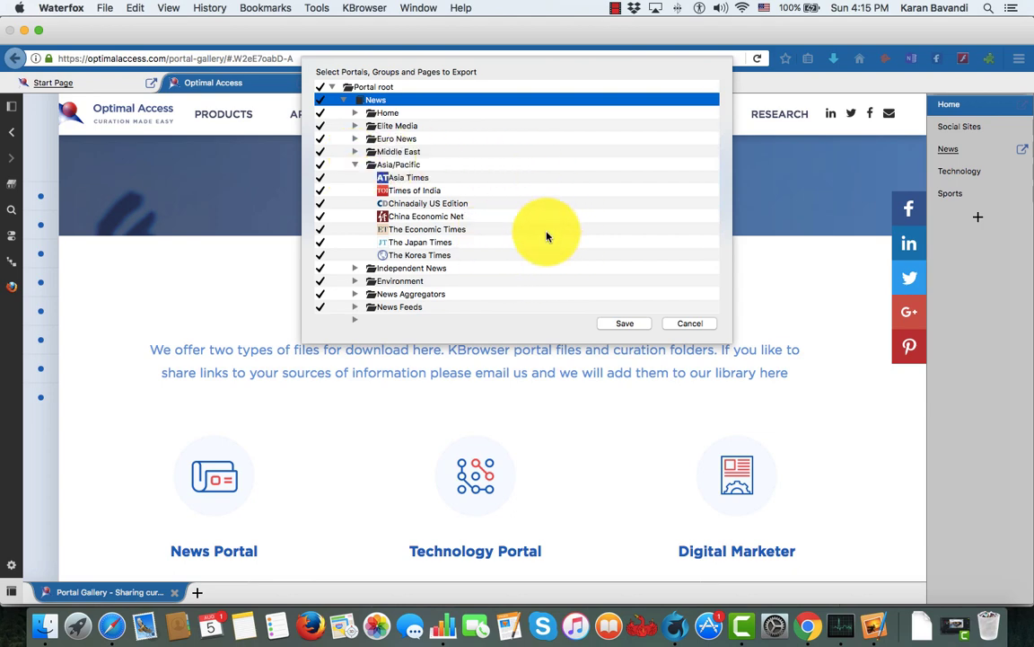
pyautogui.click(622, 323)
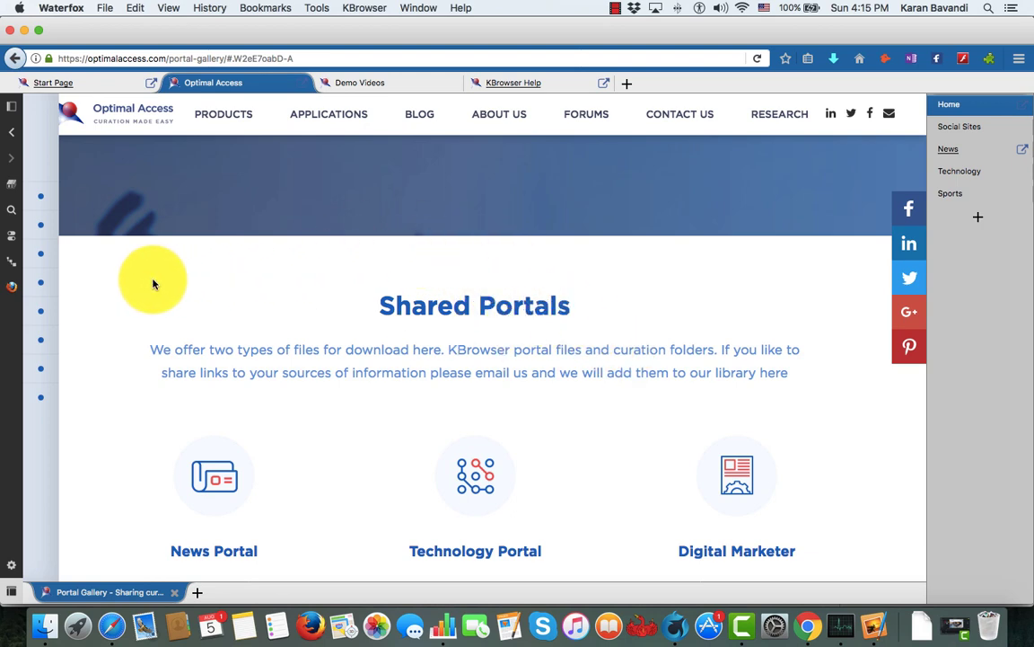
# Switch to the imported News portal and load its Home Page search page
pyautogui.click(12, 266)
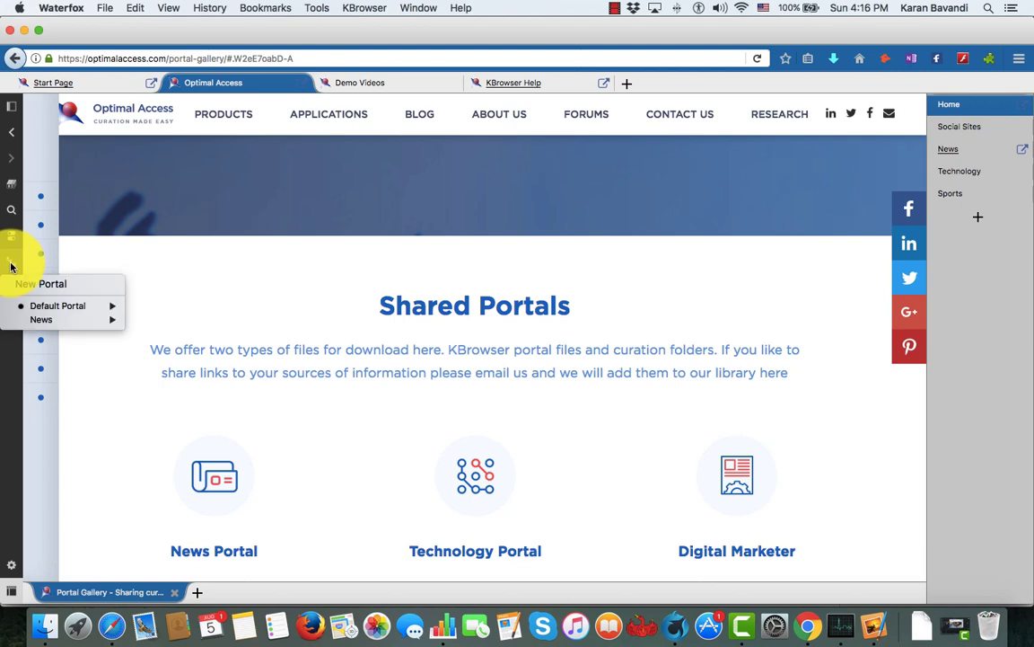
pyautogui.moveTo(33, 325)
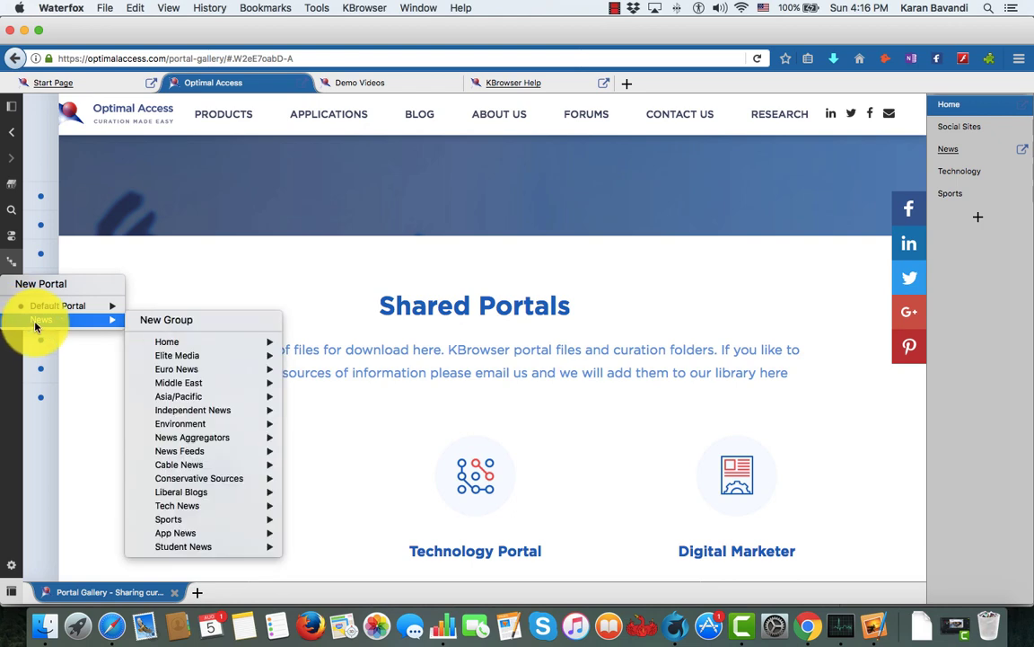
pyautogui.click(37, 325)
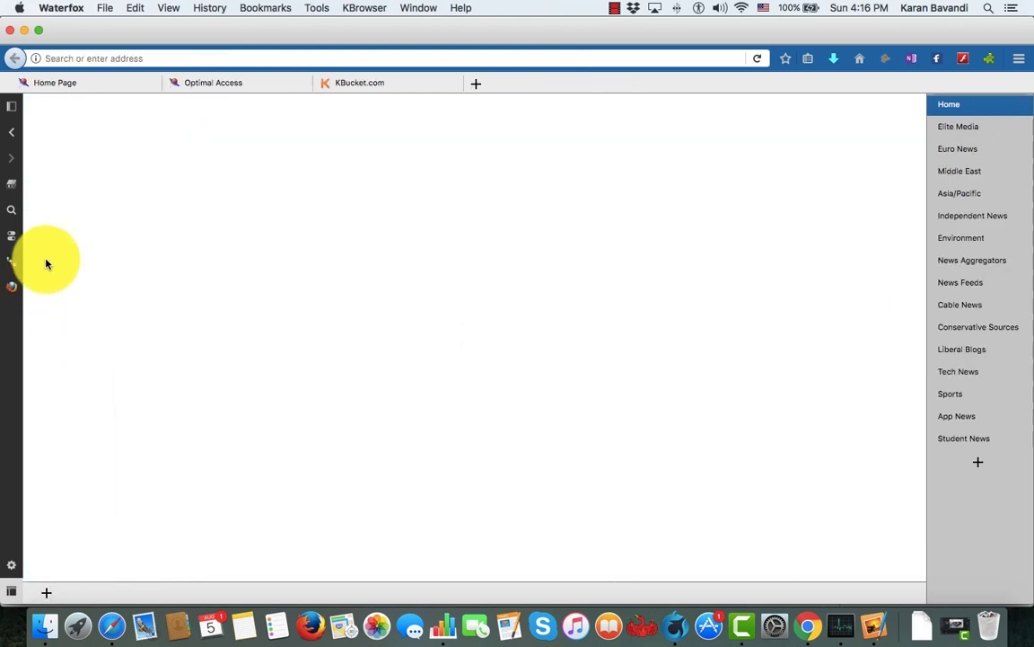
pyautogui.click(53, 83)
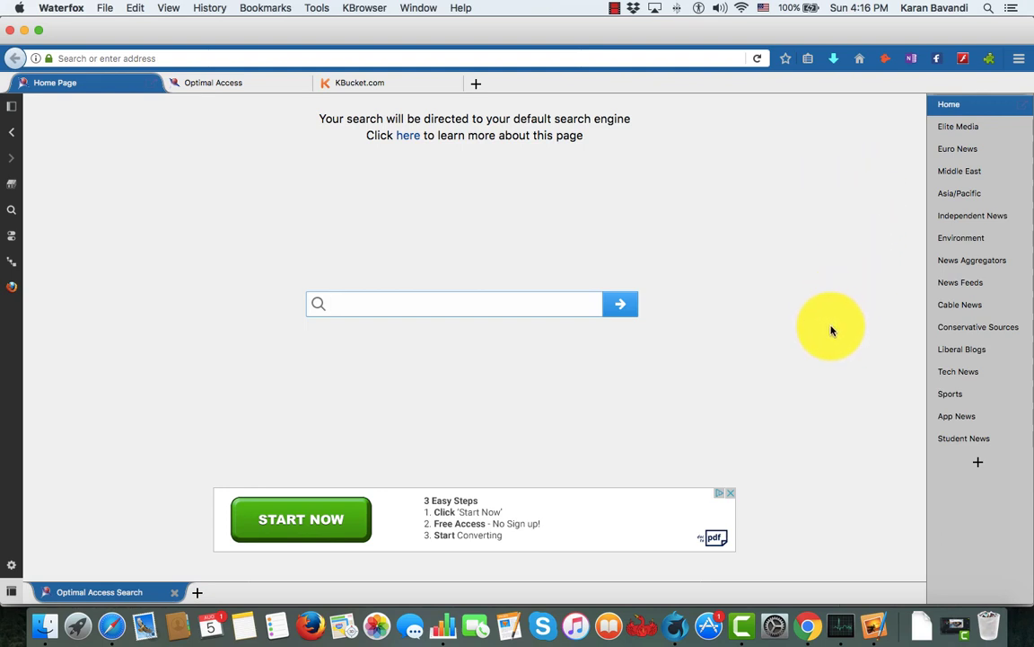
# Browse the NYTimes, Washington Post and Guardian sites in the Elite Media group
pyautogui.click(952, 131)
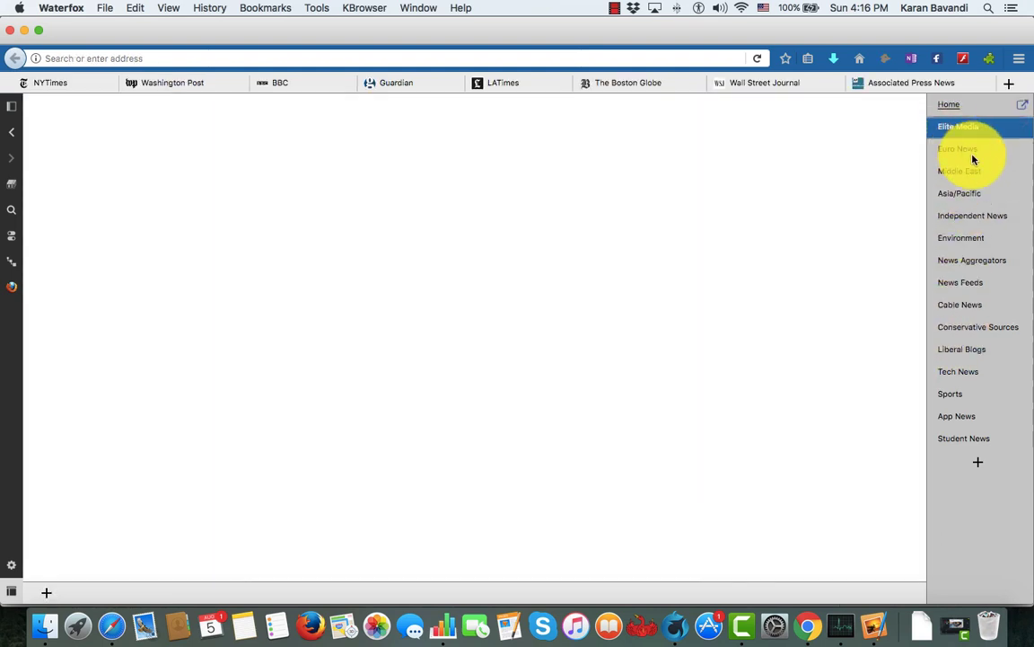
pyautogui.click(50, 83)
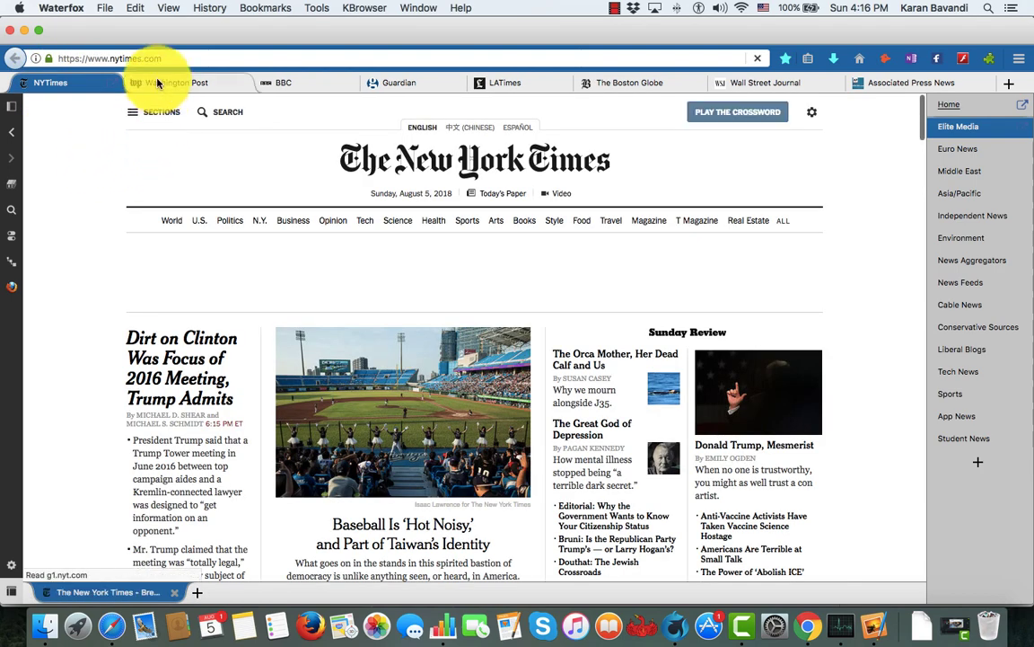
pyautogui.click(157, 82)
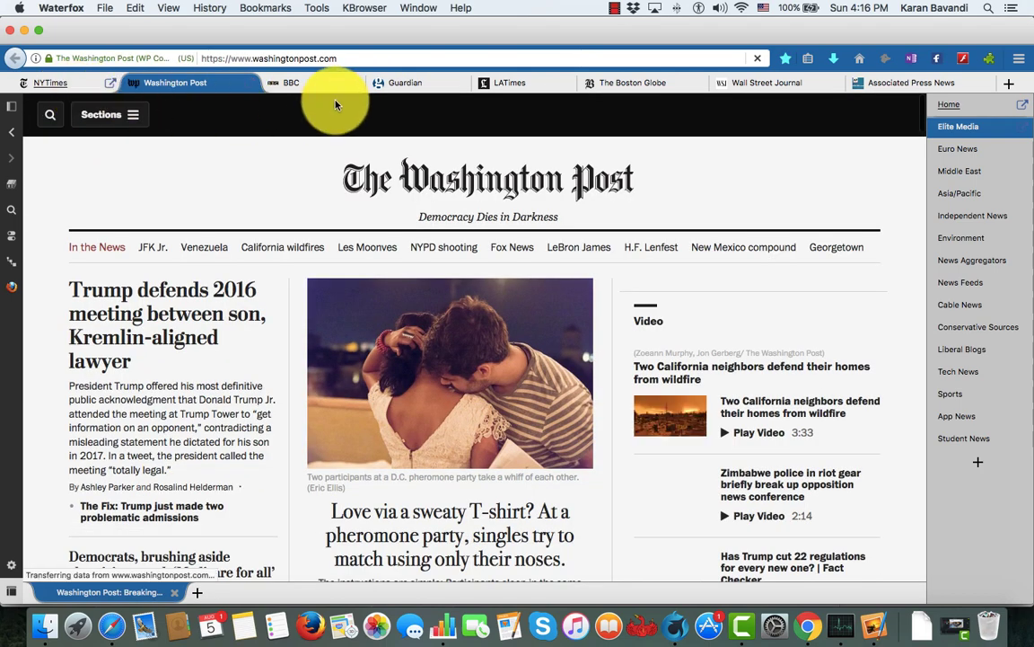
pyautogui.click(405, 83)
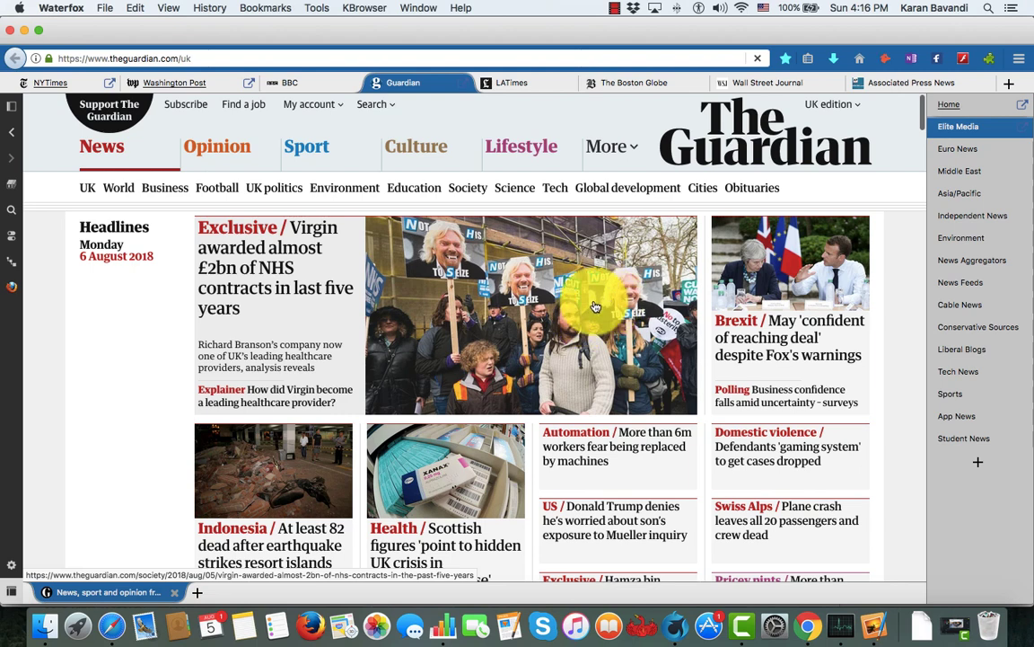
# View euronews and Spiegel in Euro News, then load TechCrunch from Tech News
pyautogui.click(957, 149)
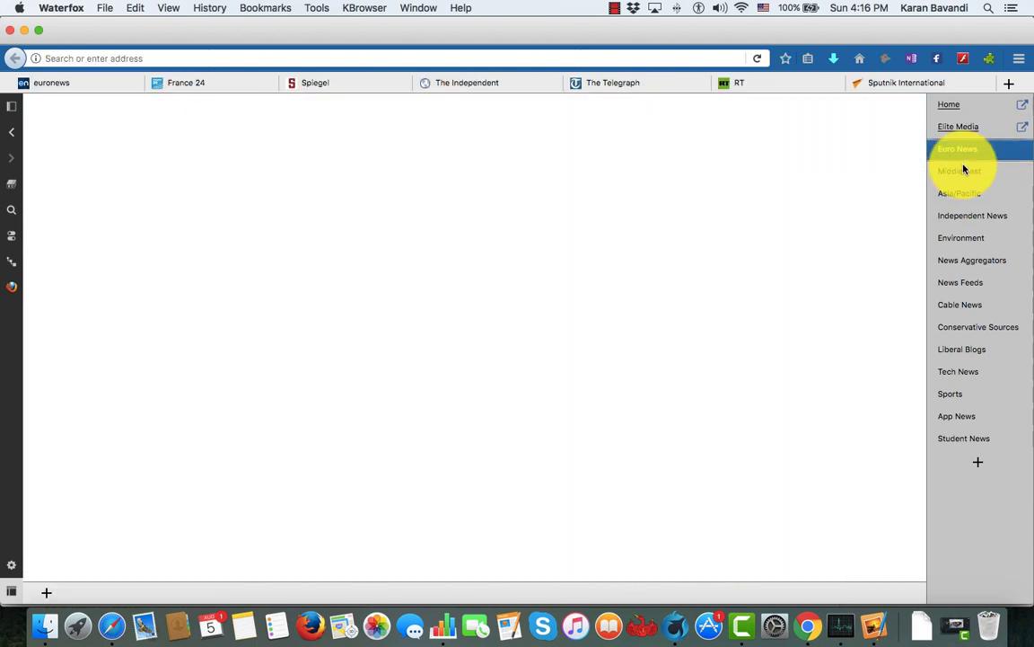
pyautogui.click(97, 86)
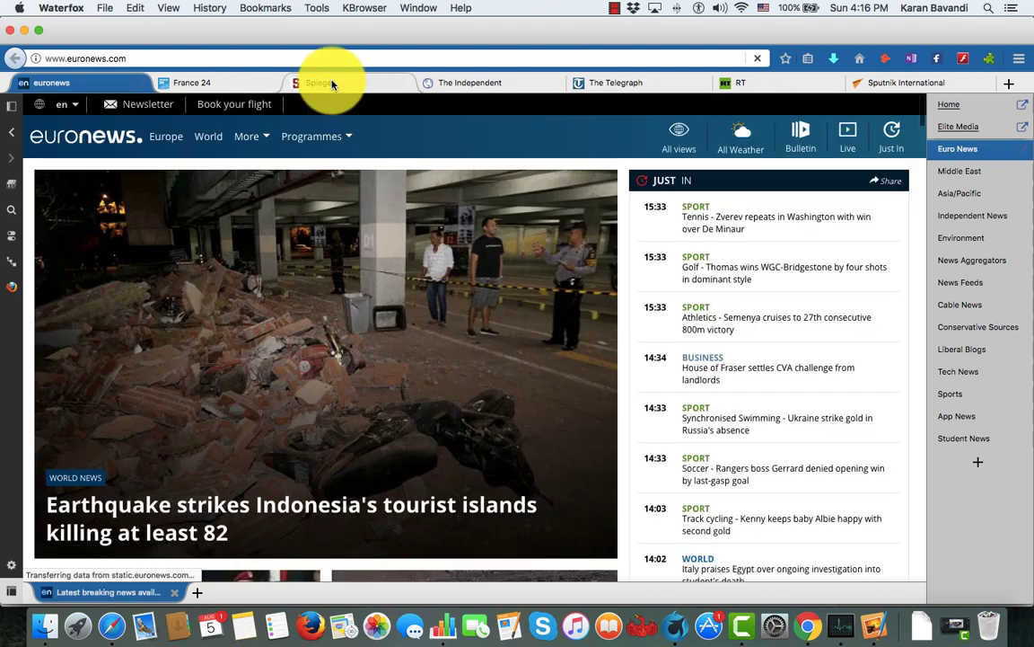
pyautogui.click(331, 84)
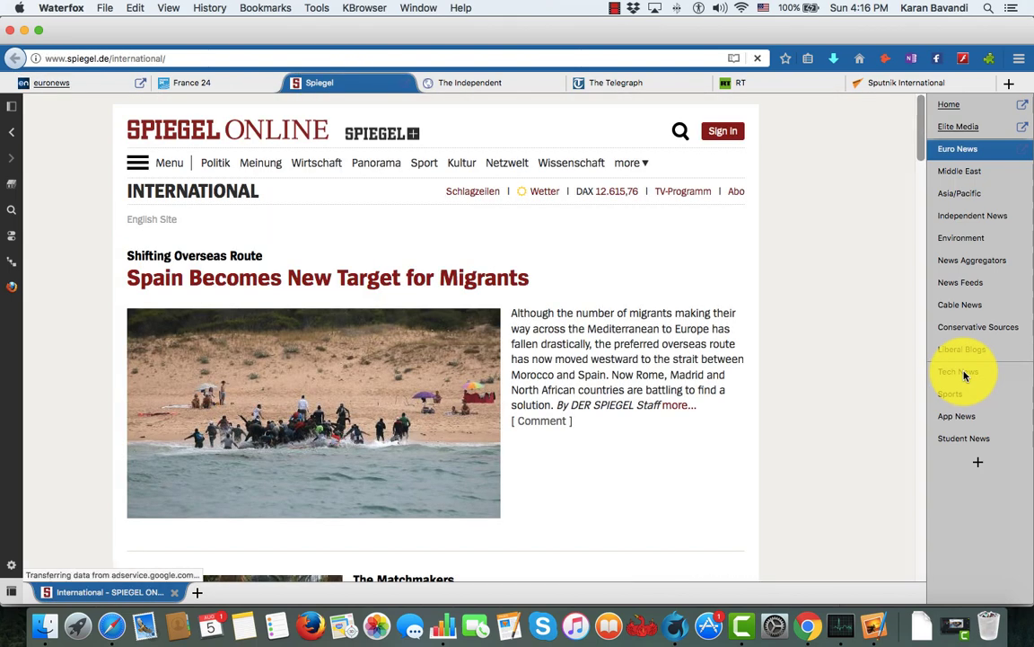
pyautogui.click(965, 375)
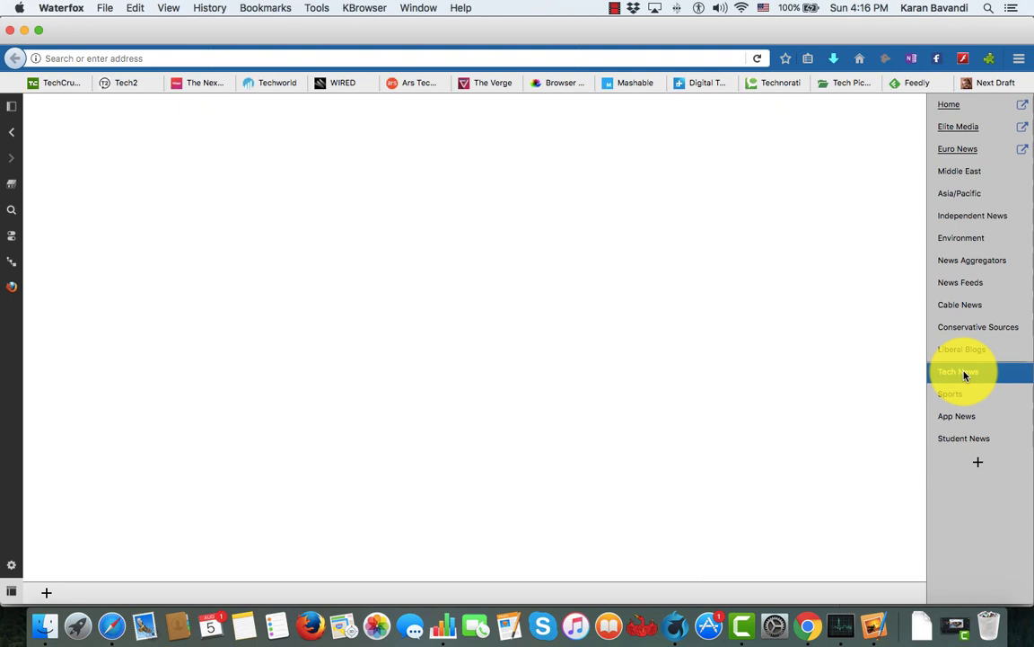
pyautogui.click(65, 84)
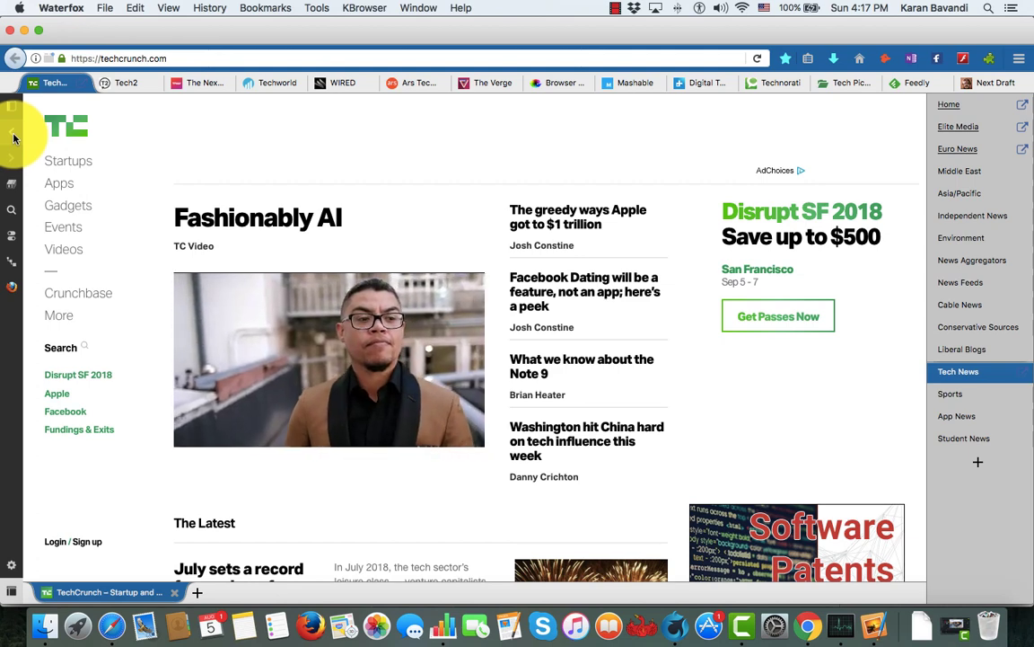
# Cycle through the open tabs from Spiegel back to Washington Post and Guardian
pyautogui.click(13, 138)
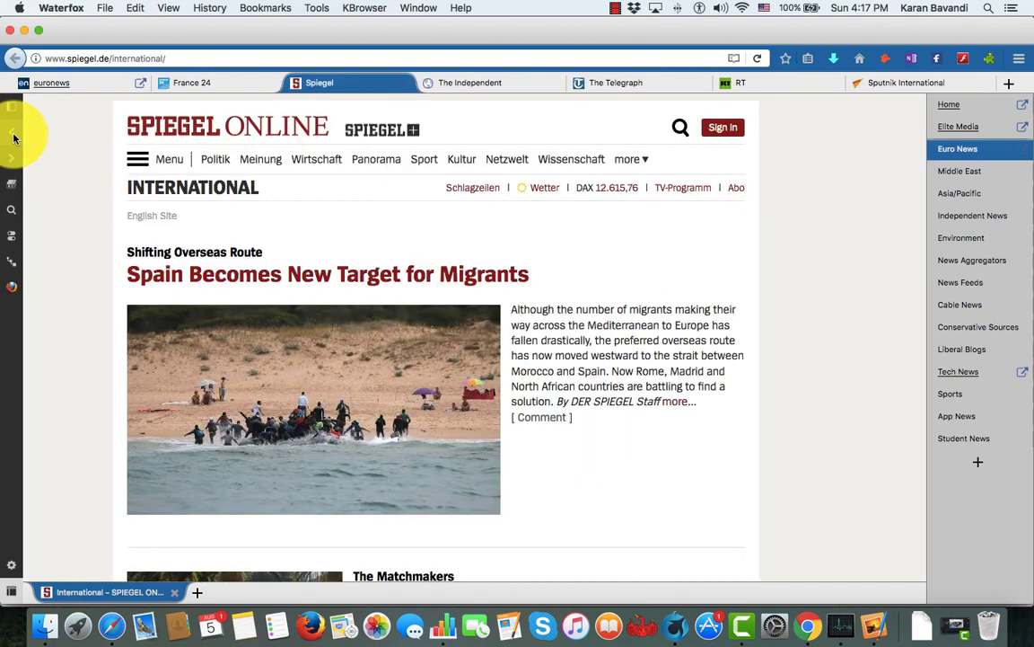
pyautogui.click(14, 137)
pyautogui.click(14, 138)
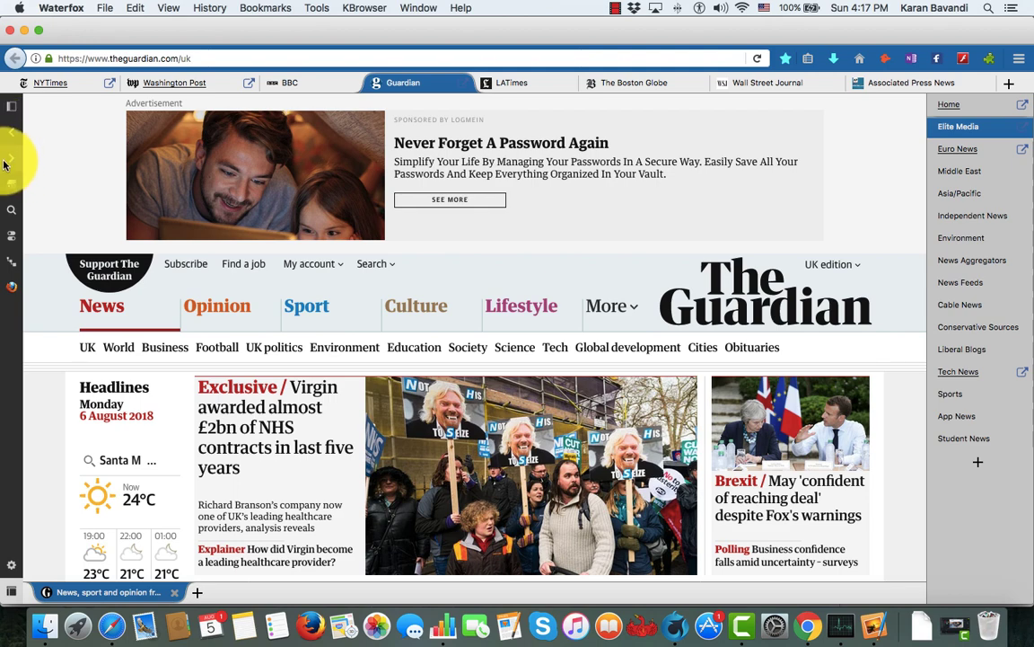
pyautogui.click(11, 158)
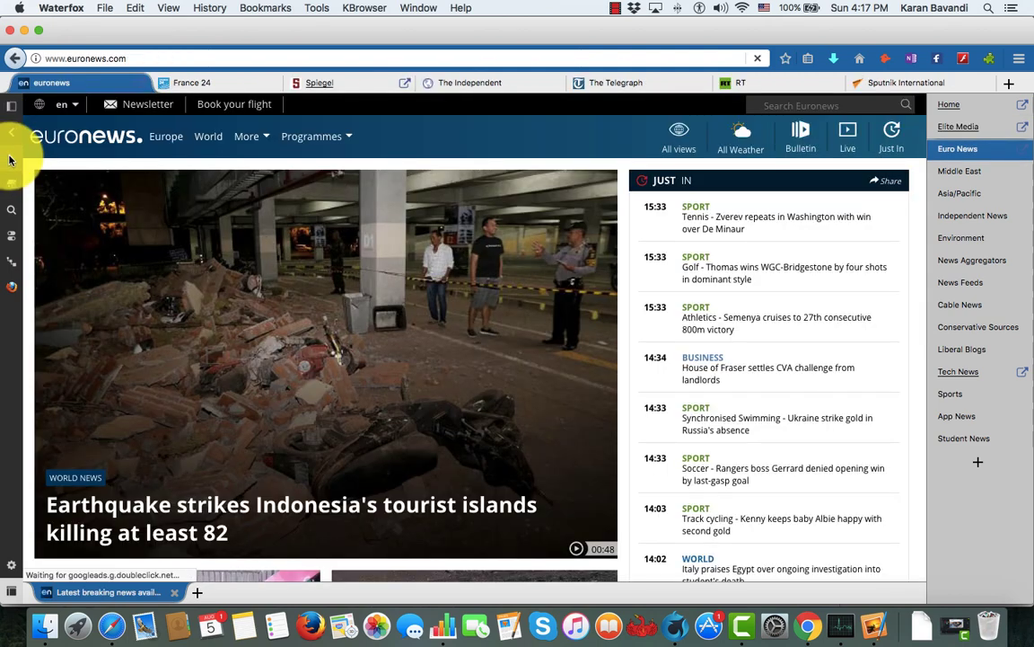
pyautogui.click(11, 135)
pyautogui.click(10, 134)
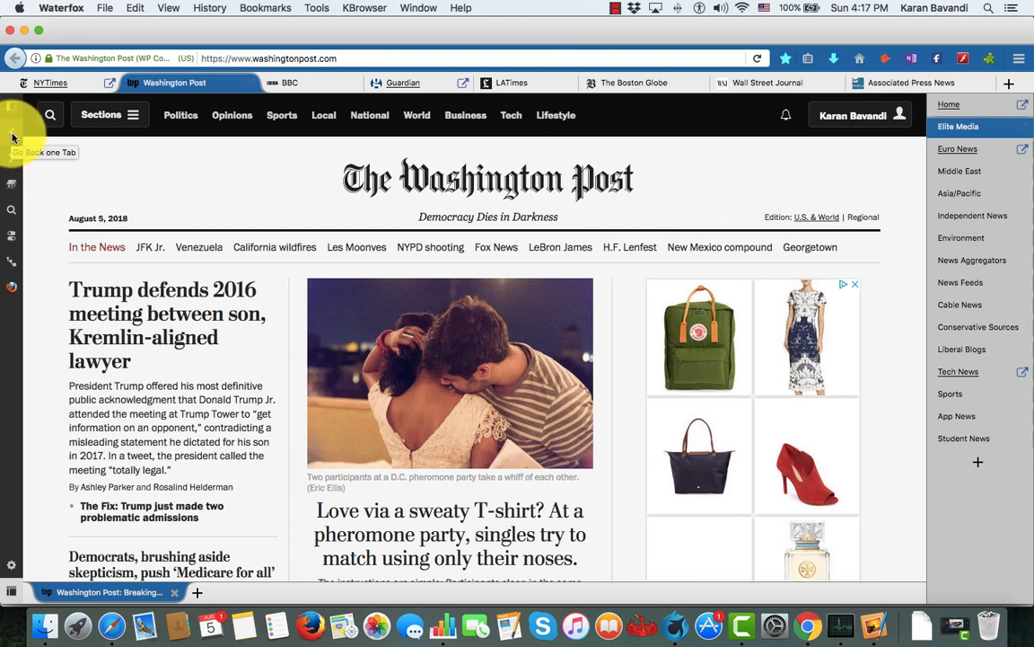
pyautogui.click(12, 166)
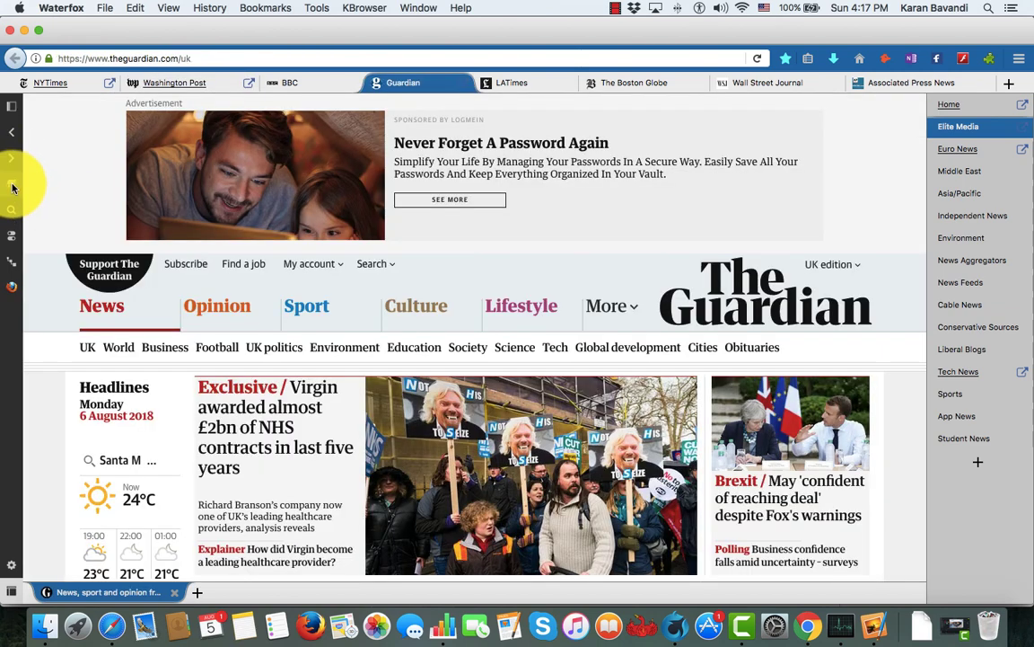
# Close the Home, NYTimes, Spiegel and TechCrunch tabs, keeping Washington Post, Guardian and euronews
pyautogui.click(13, 187)
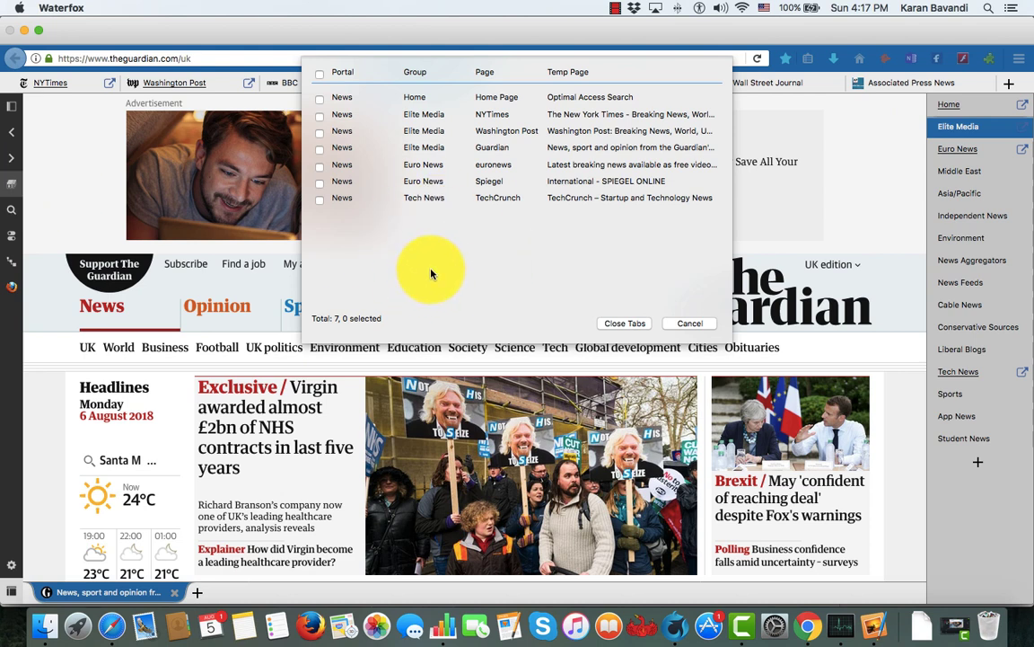
pyautogui.click(319, 74)
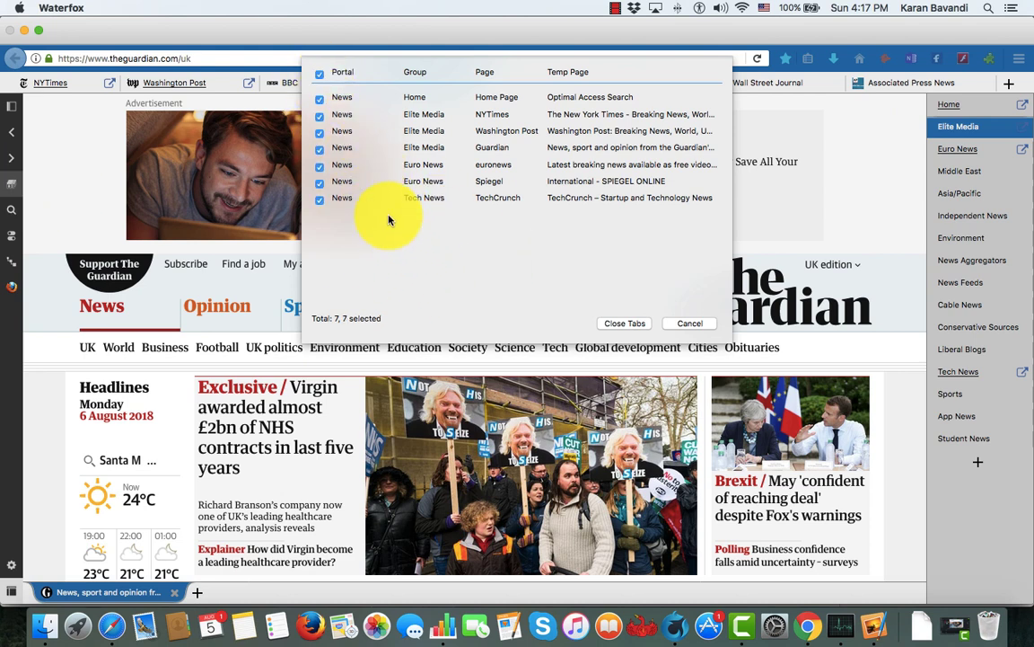
pyautogui.click(319, 167)
pyautogui.click(625, 326)
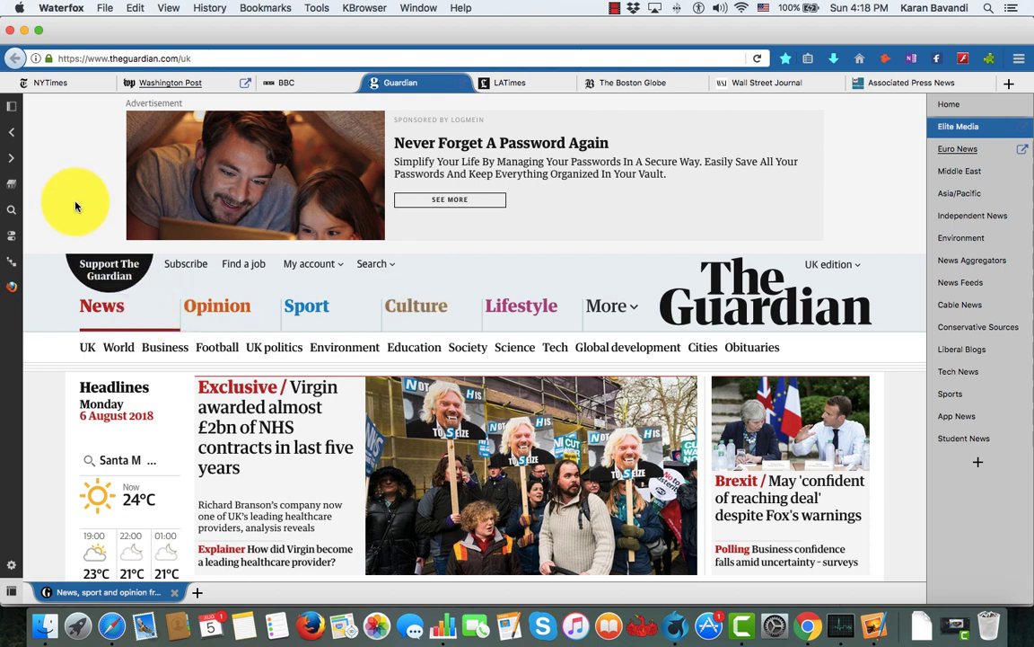
pyautogui.click(11, 212)
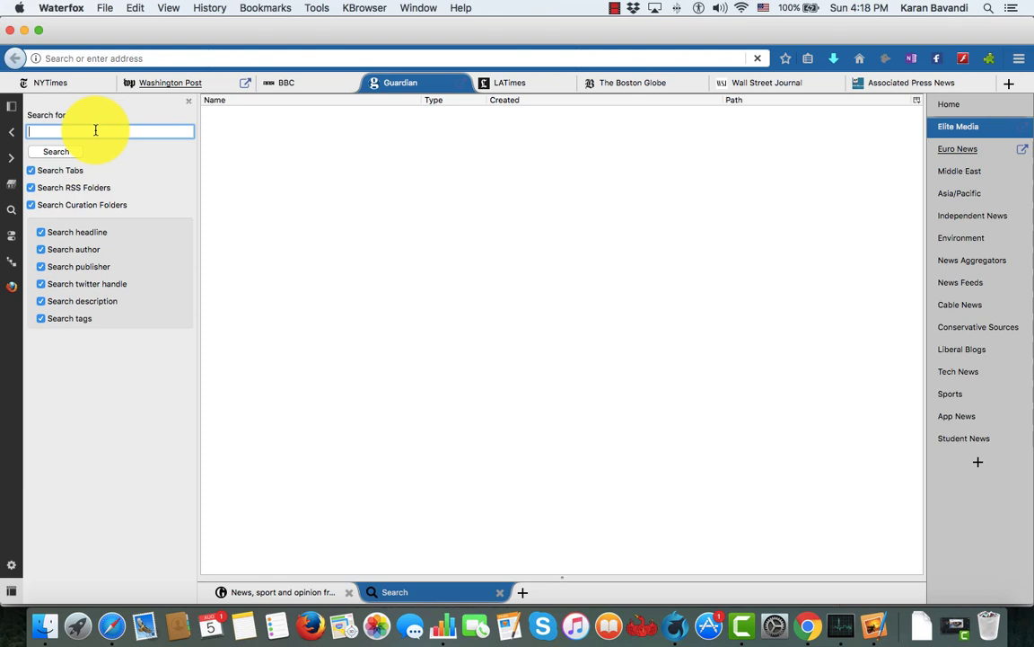
# Search saved items for 'associated press' and open the Associated Press News result
pyautogui.write('assoc')
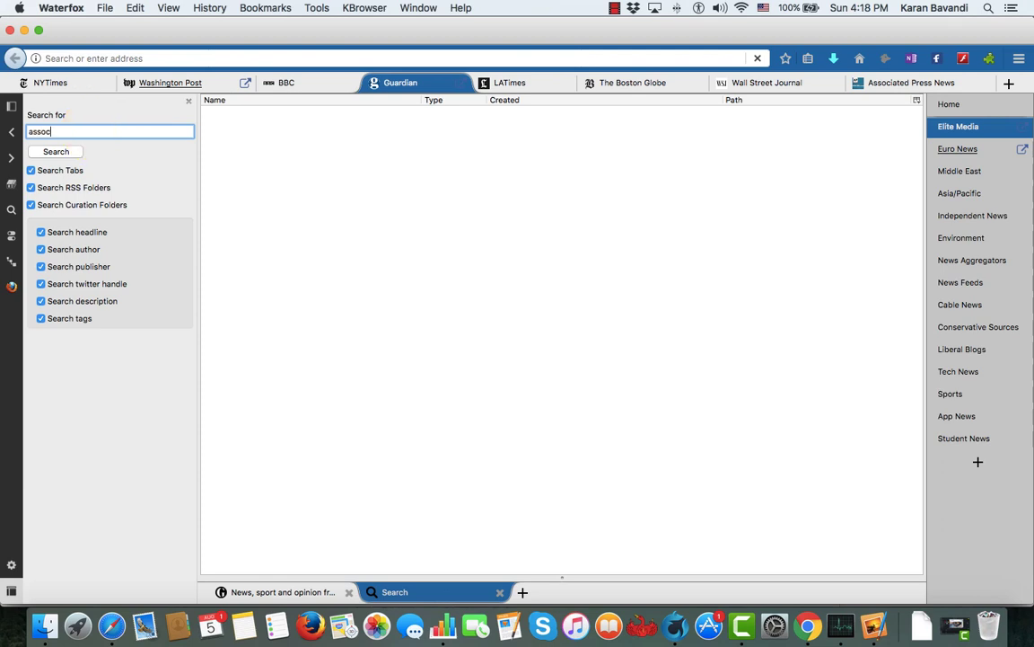
pyautogui.write('iated press')
pyautogui.press('Return')
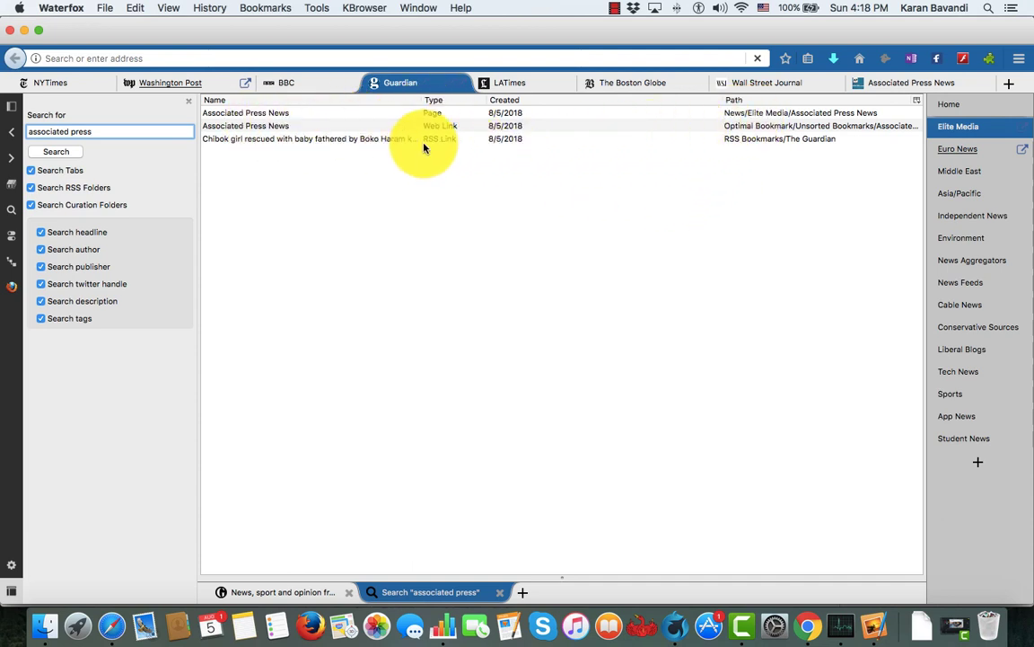
pyautogui.doubleClick(264, 115)
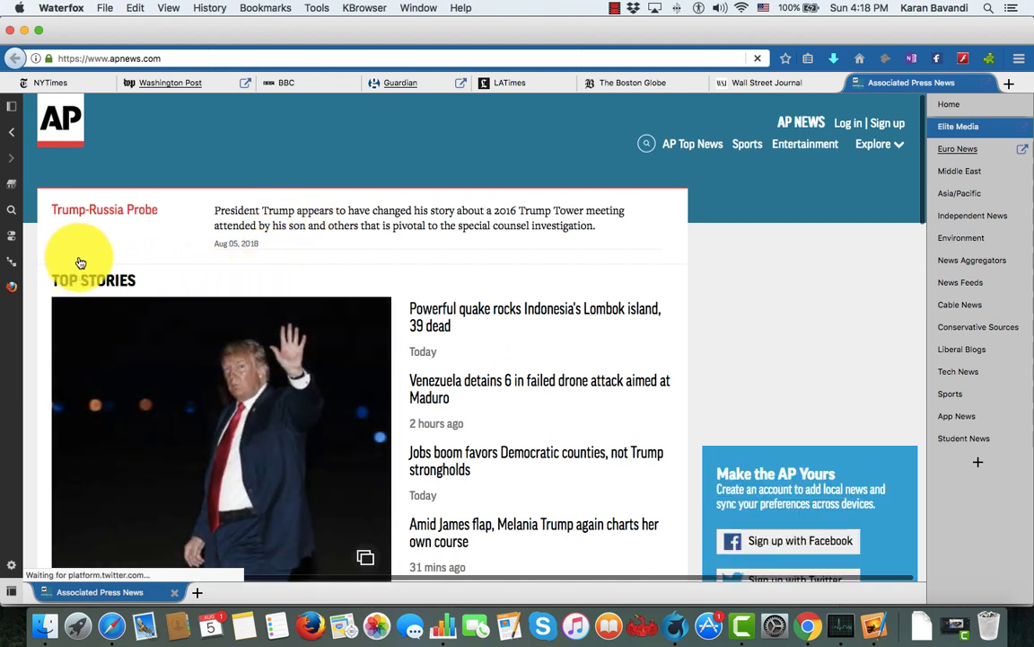
# Hide the group tabs panel and step through the tabs back to Washington Post
pyautogui.click(12, 237)
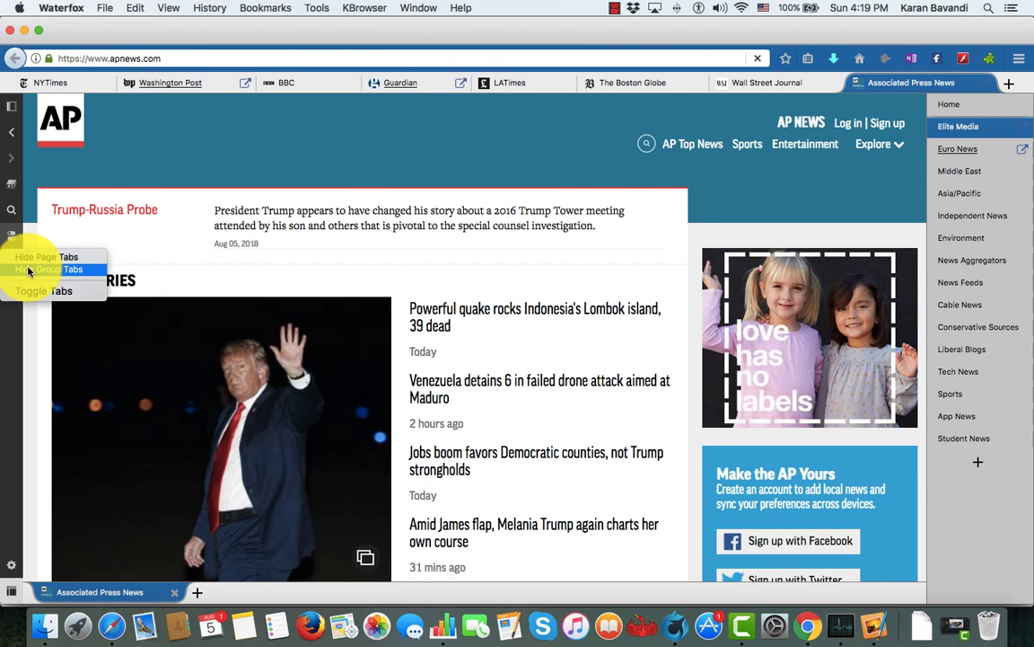
pyautogui.click(28, 270)
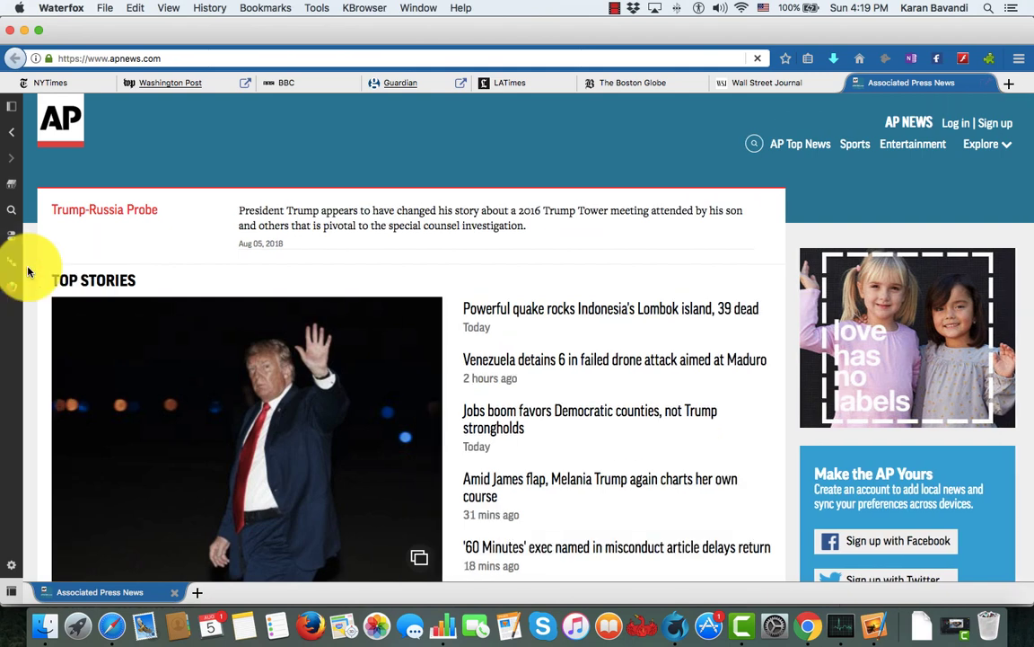
pyautogui.click(12, 135)
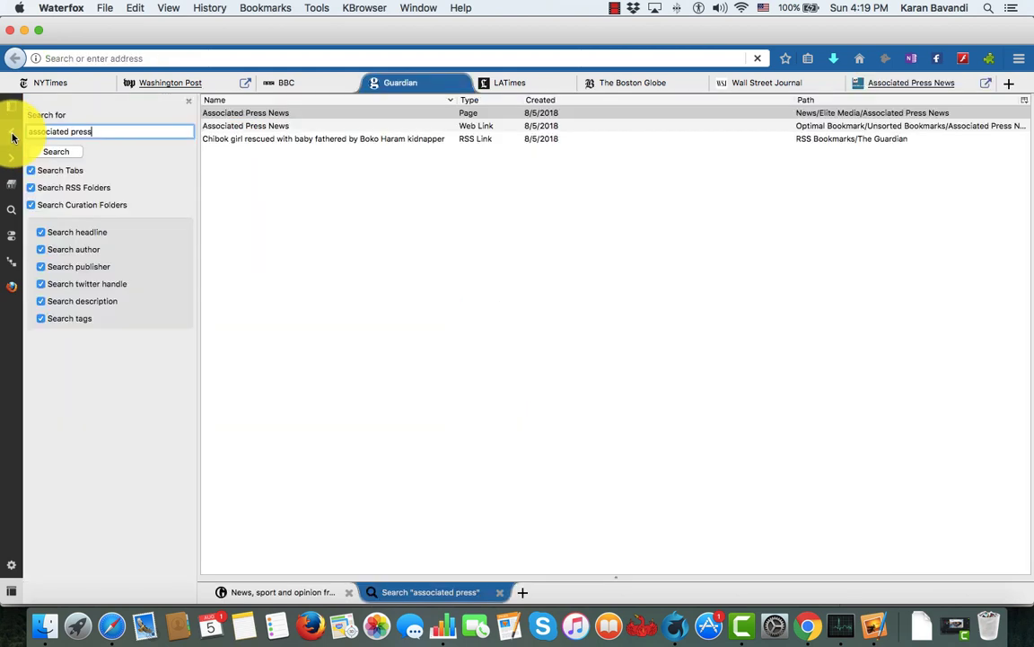
pyautogui.click(12, 134)
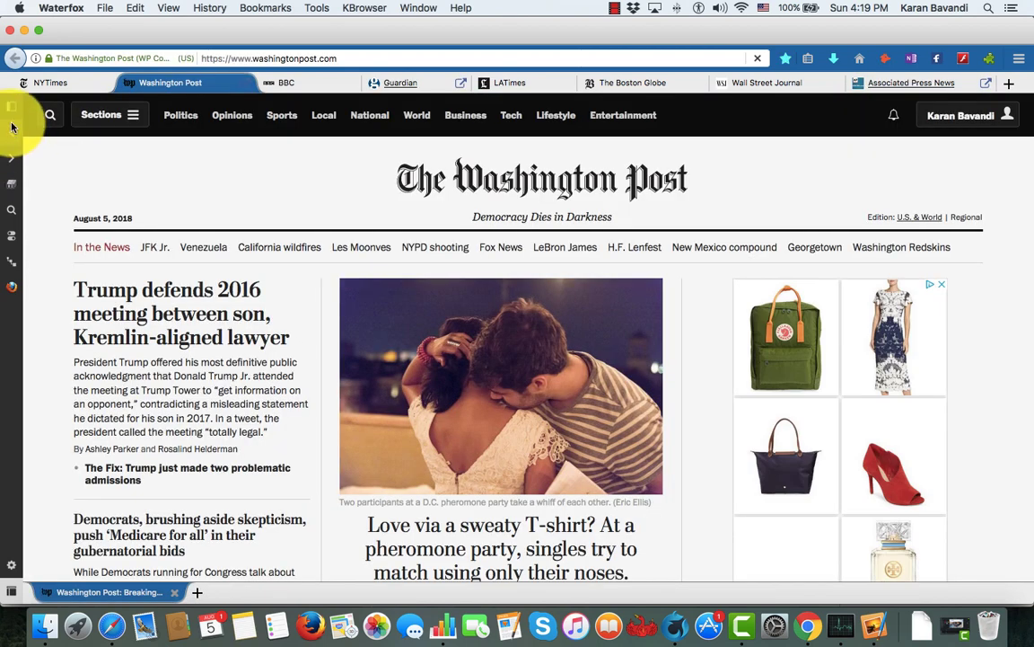
pyautogui.click(12, 135)
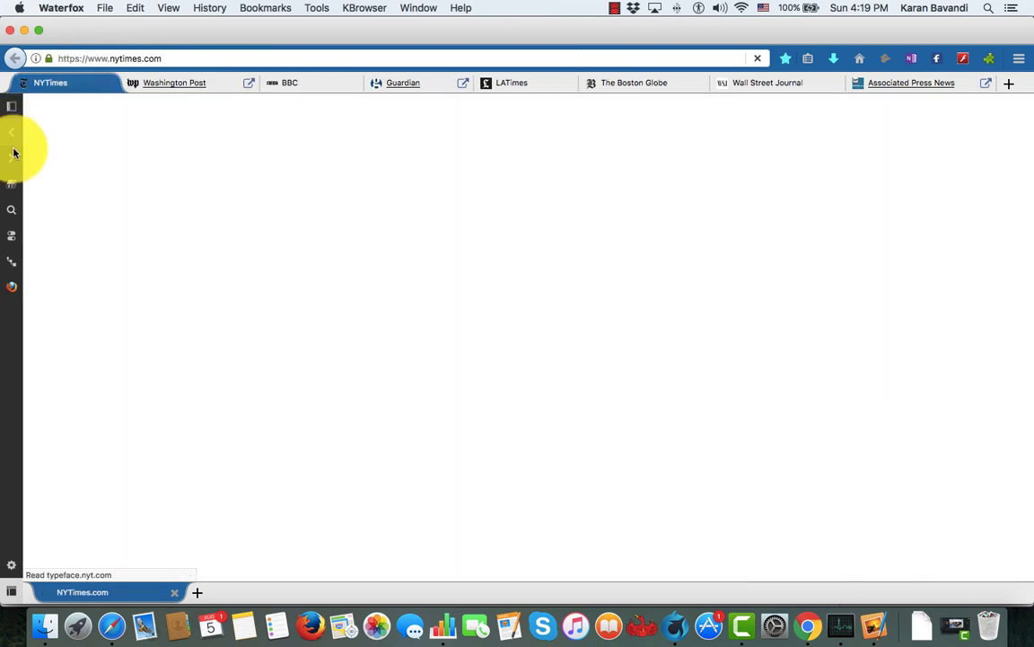
pyautogui.click(13, 160)
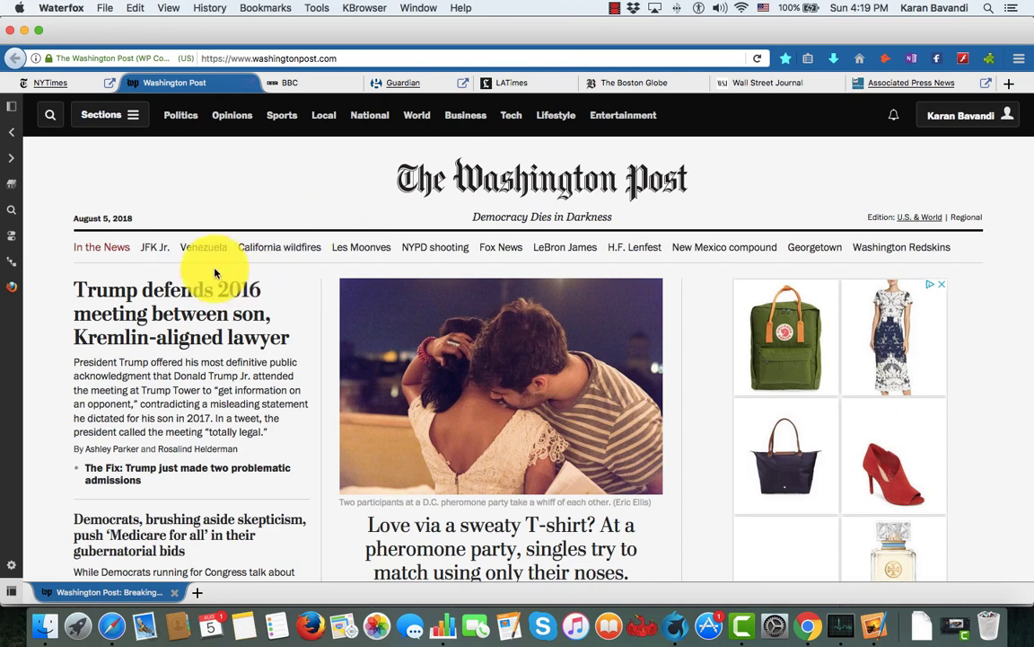
# Show the group tabs again and switch the browser to Firefox mode
pyautogui.rightClick(10, 235)
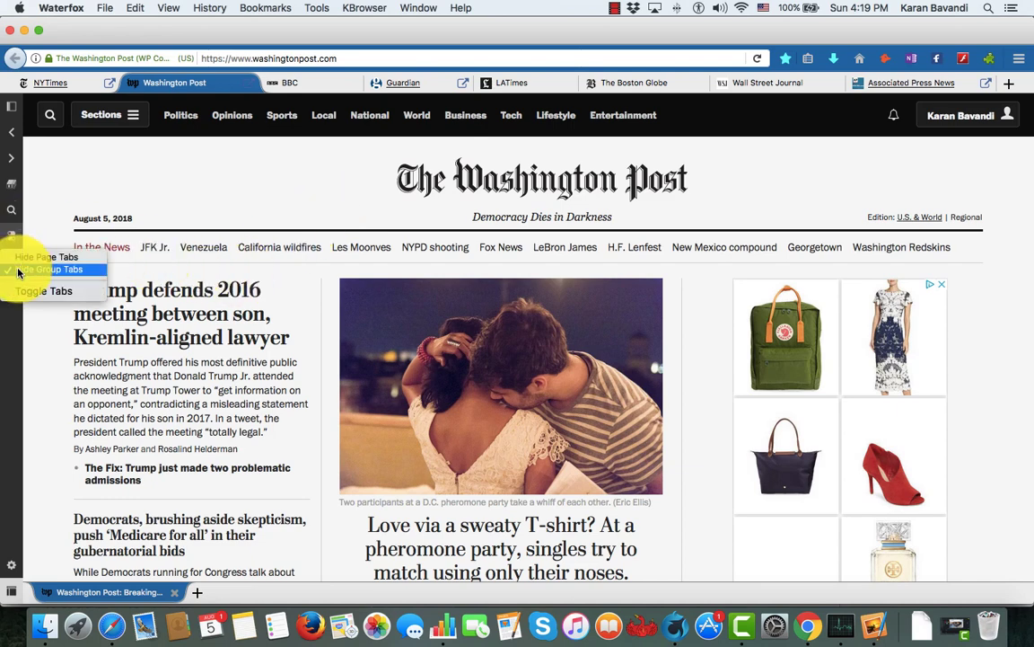
pyautogui.click(22, 270)
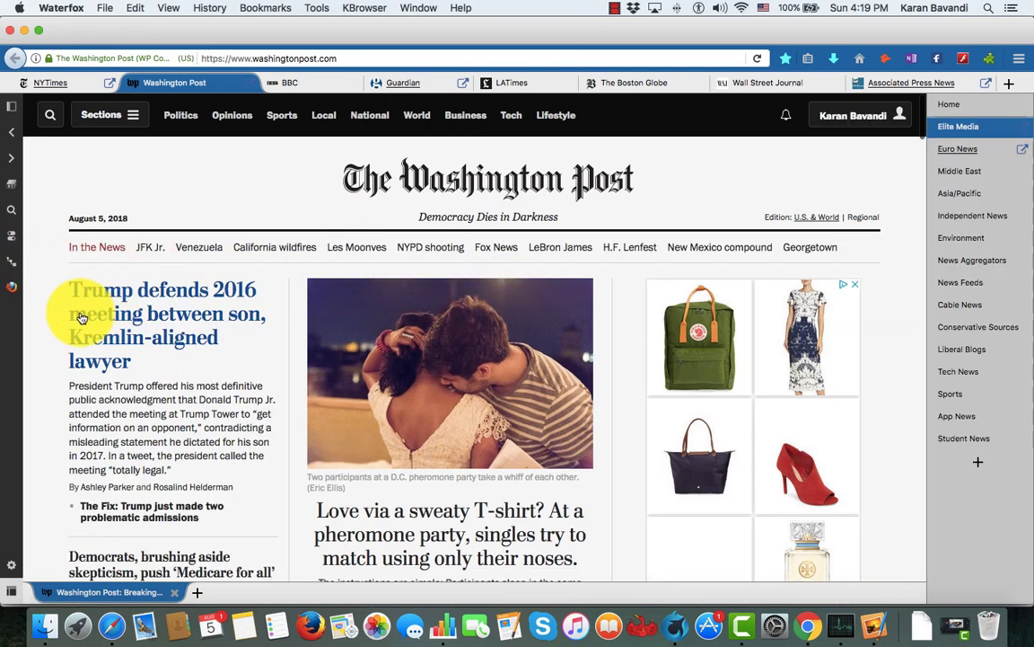
pyautogui.click(13, 293)
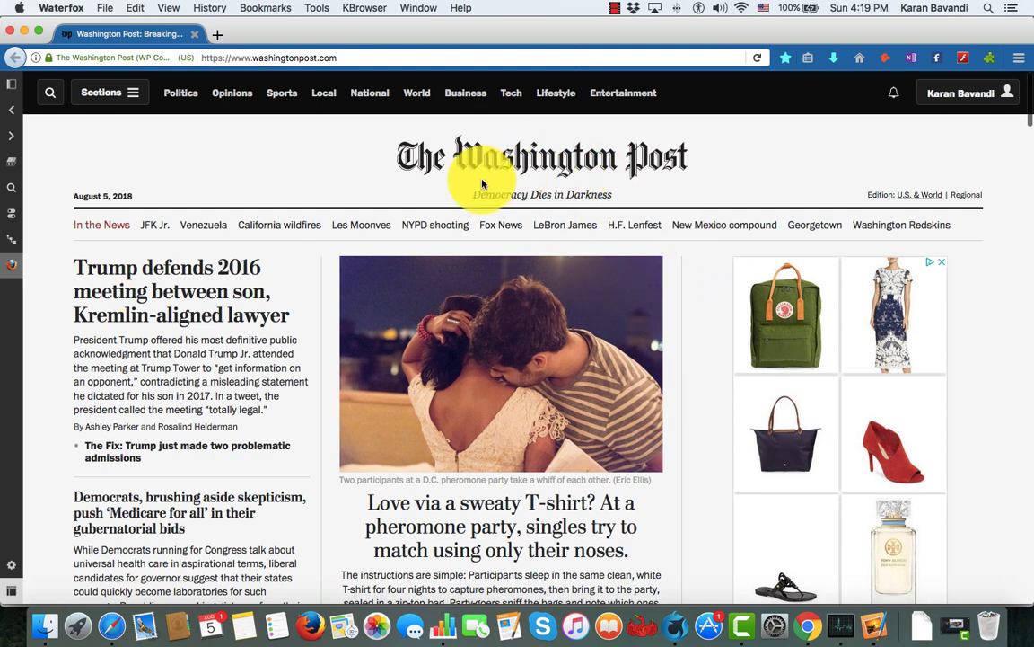
# Open two new Optimal Access Search tabs beside the Washington Post tab
pyautogui.click(217, 35)
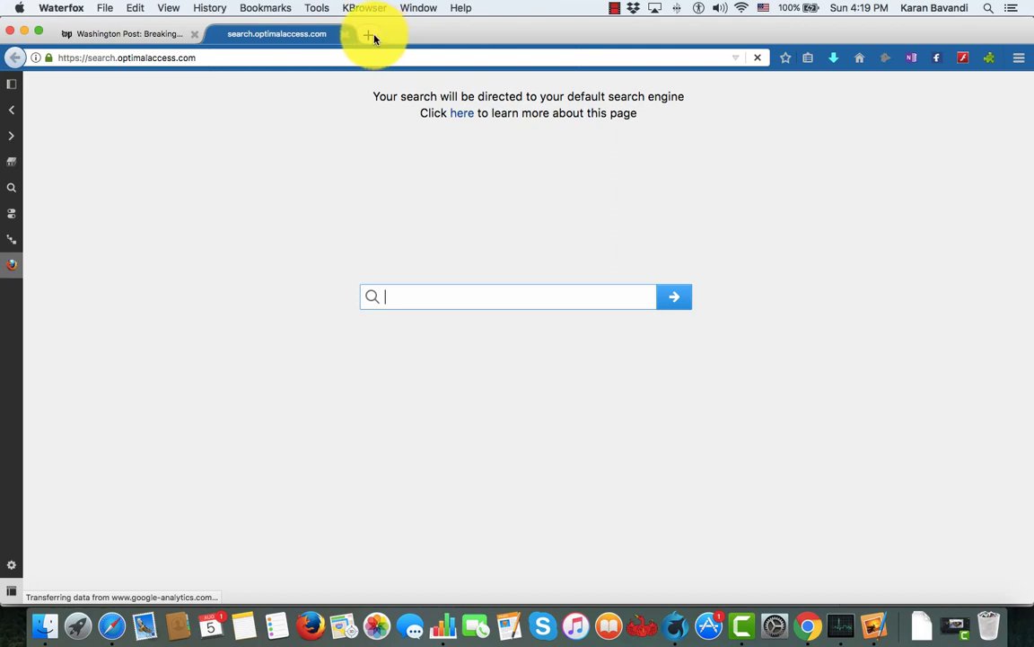
pyautogui.click(146, 35)
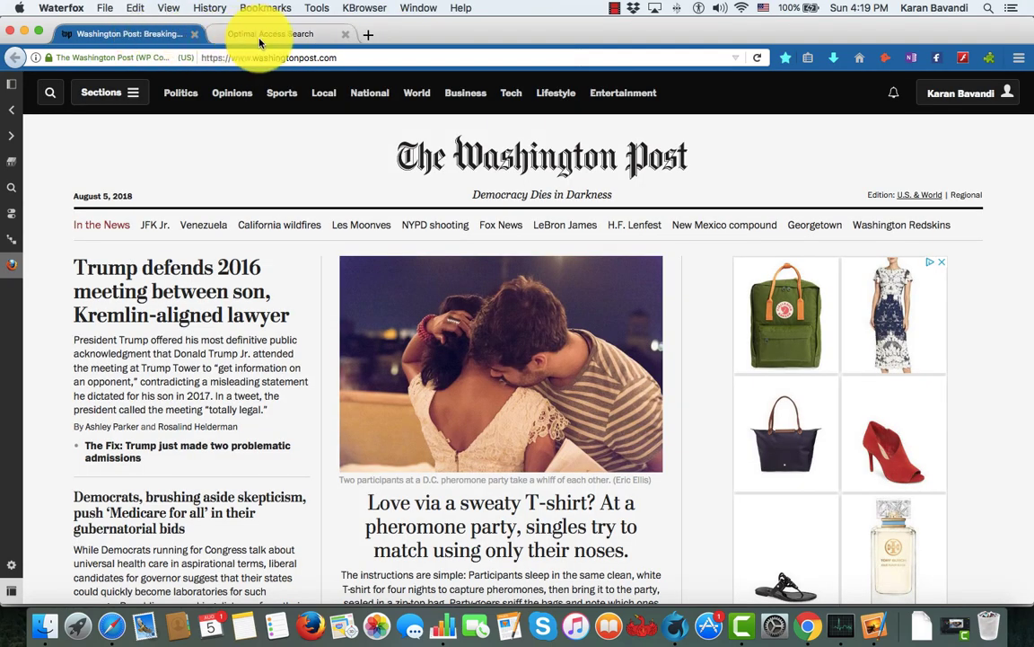
pyautogui.click(266, 35)
pyautogui.click(368, 35)
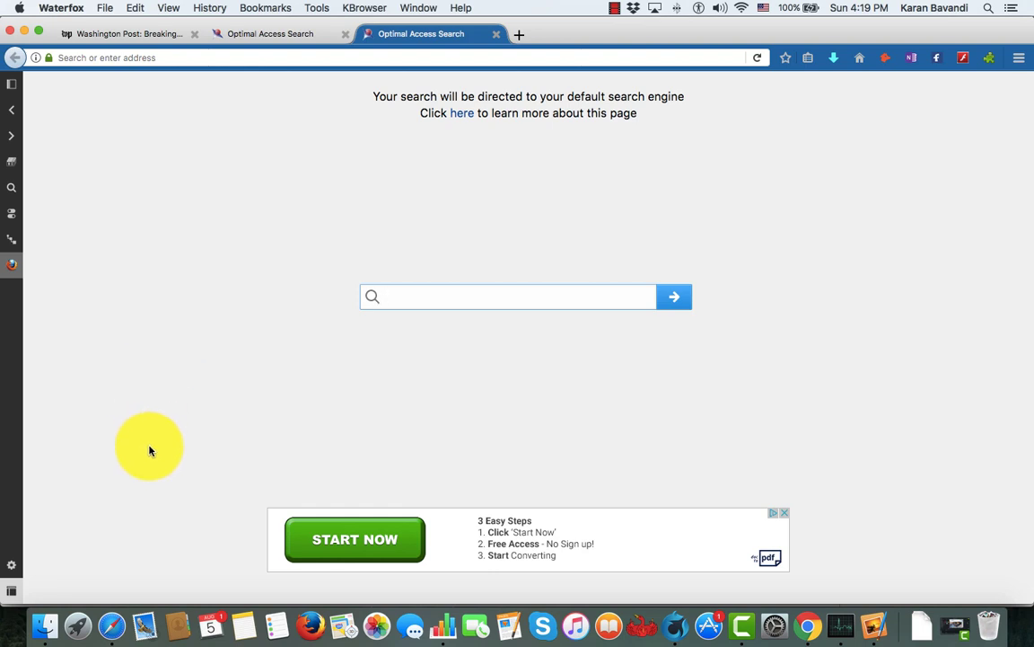
# Look through the General, Appearance, Warnings and Advanced settings pages
pyautogui.click(11, 567)
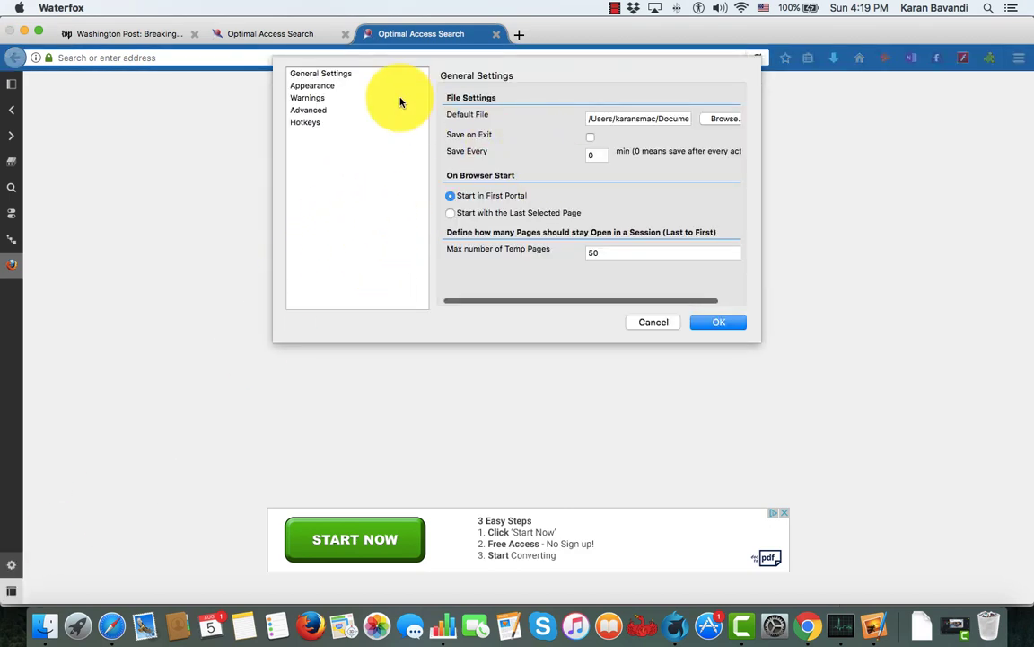
pyautogui.click(333, 75)
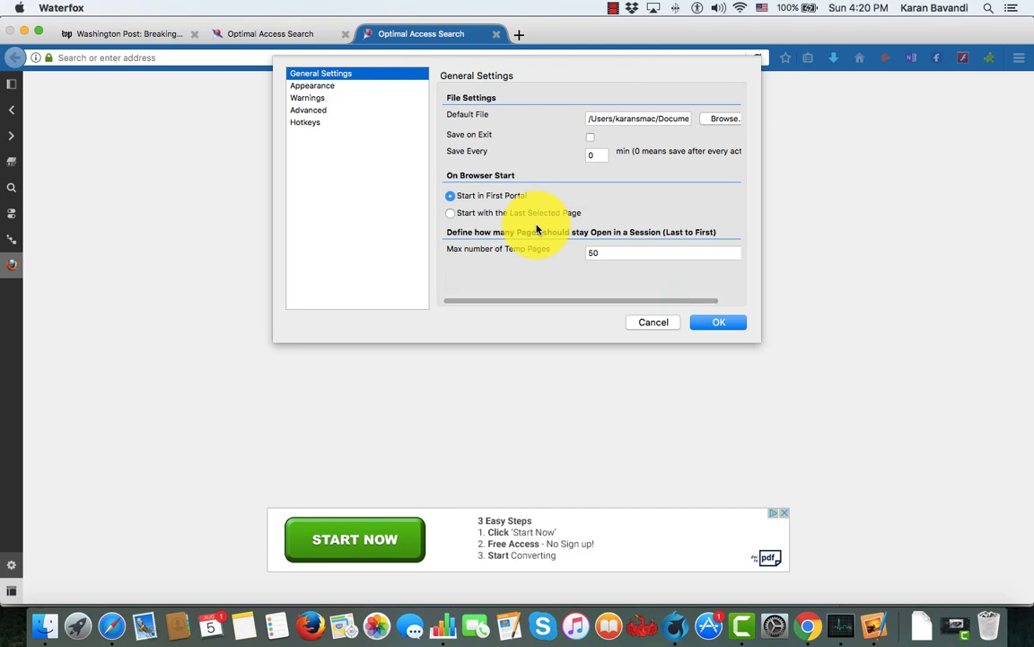
pyautogui.click(323, 87)
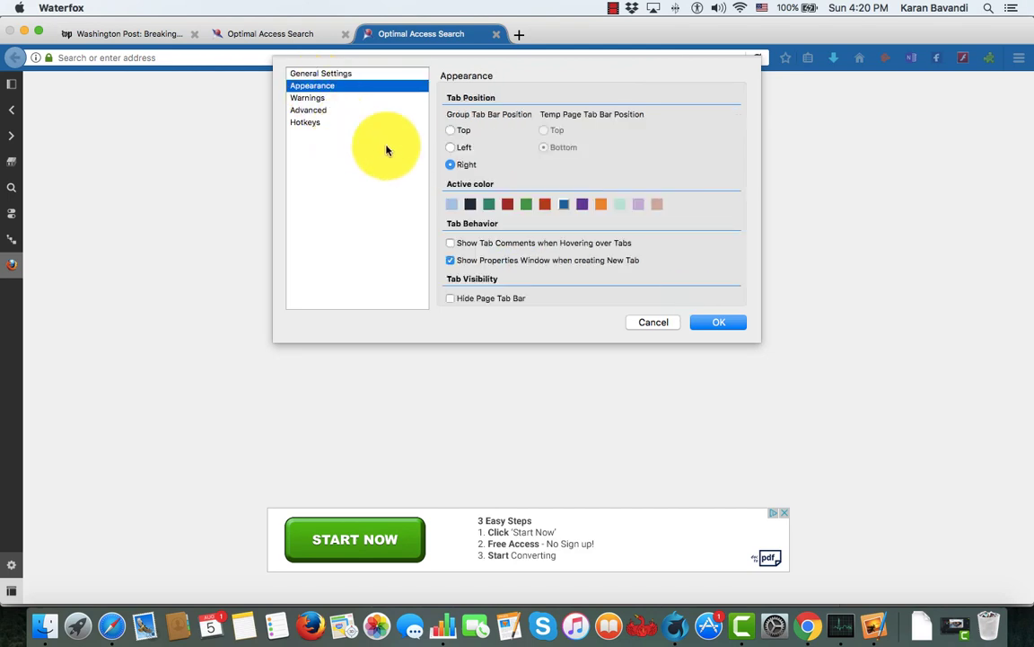
pyautogui.scroll(-1, 527, 234)
pyautogui.scroll(-3, 528, 238)
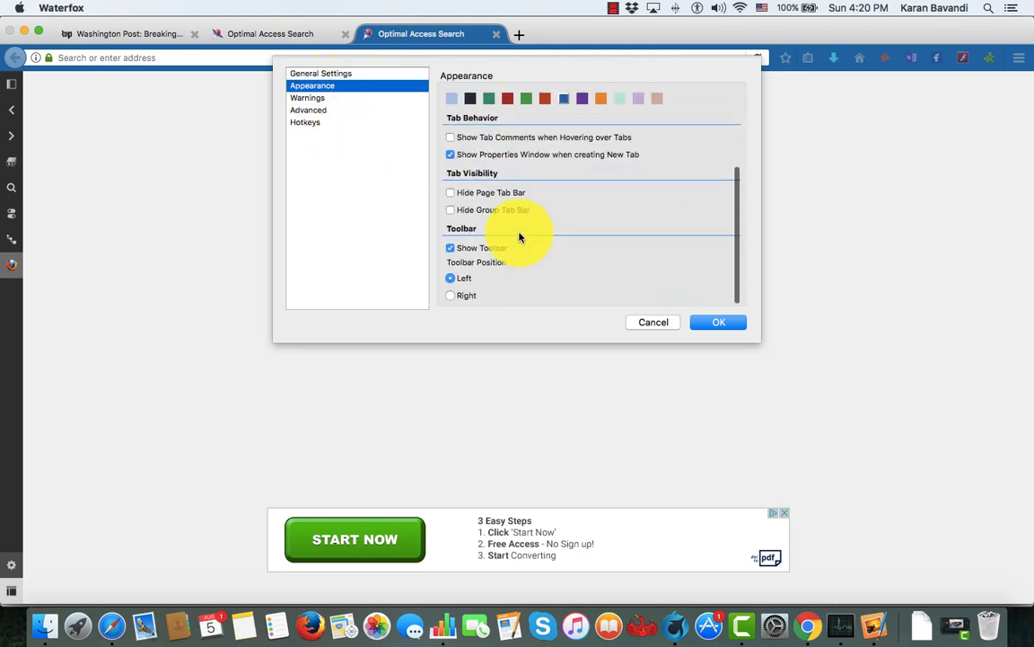
pyautogui.click(310, 98)
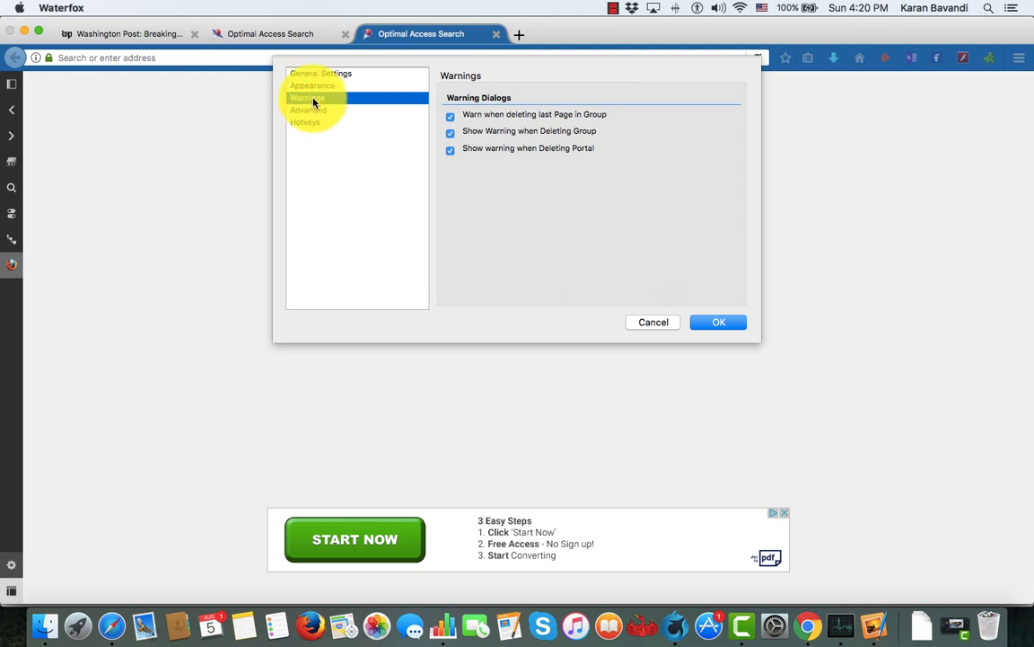
pyautogui.click(312, 111)
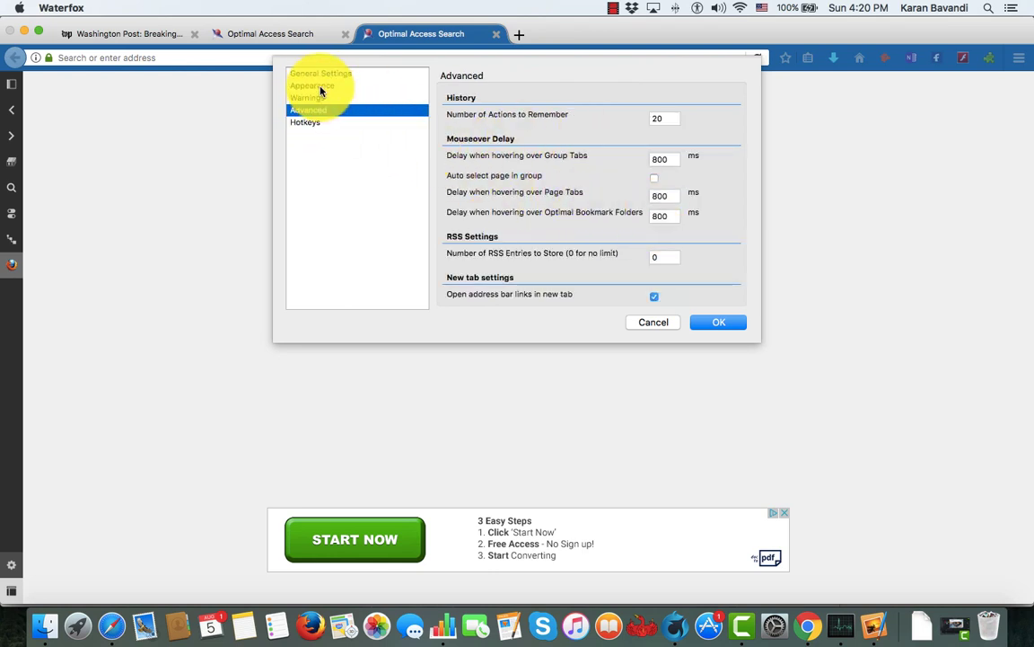
# Set the Appearance active tab colour to green and apply the settings
pyautogui.click(321, 87)
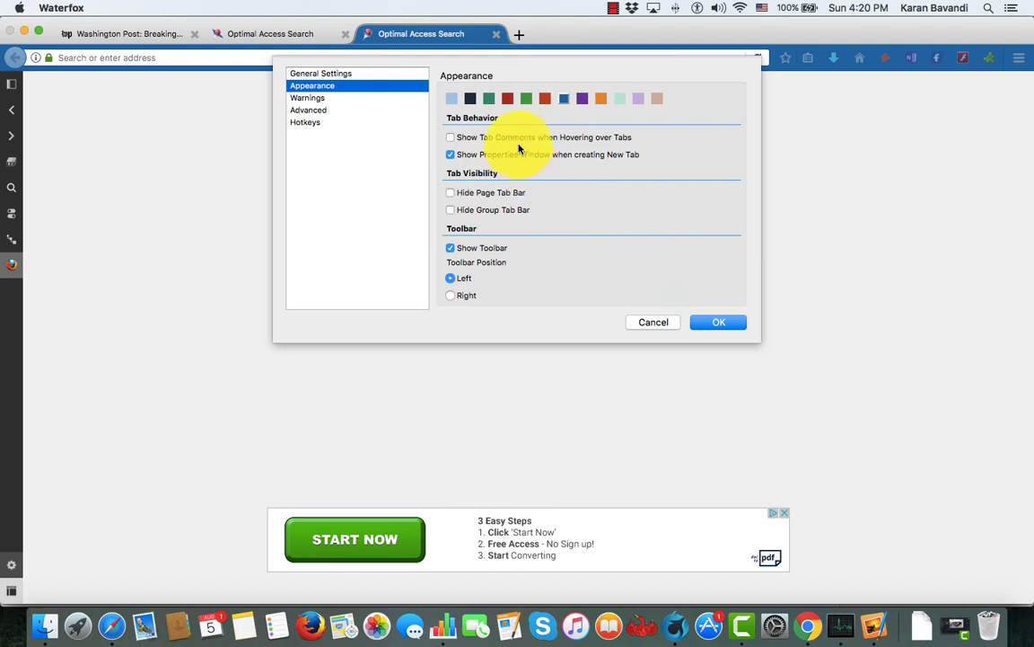
pyautogui.scroll(5, 530, 162)
pyautogui.click(491, 193)
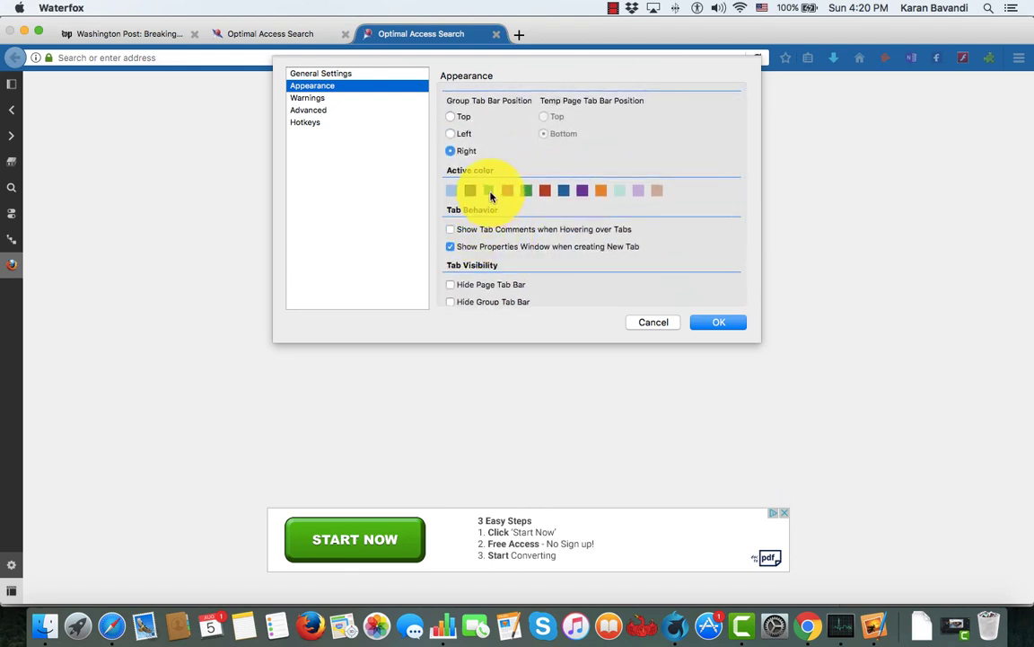
pyautogui.click(720, 322)
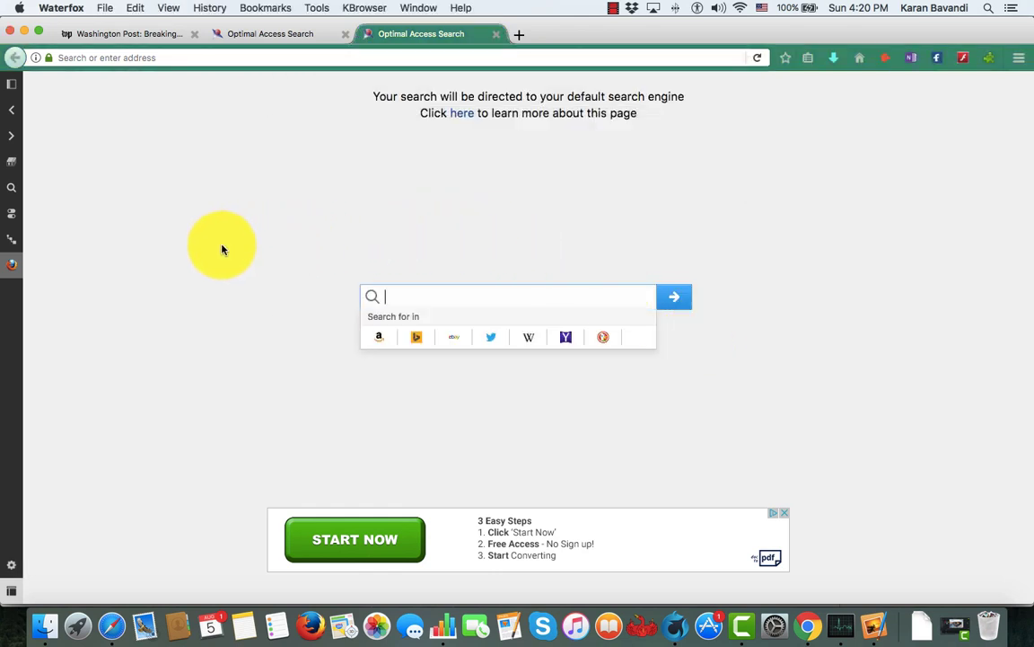
# Hide the side toolbar, then restore it from the window edge
pyautogui.click(12, 594)
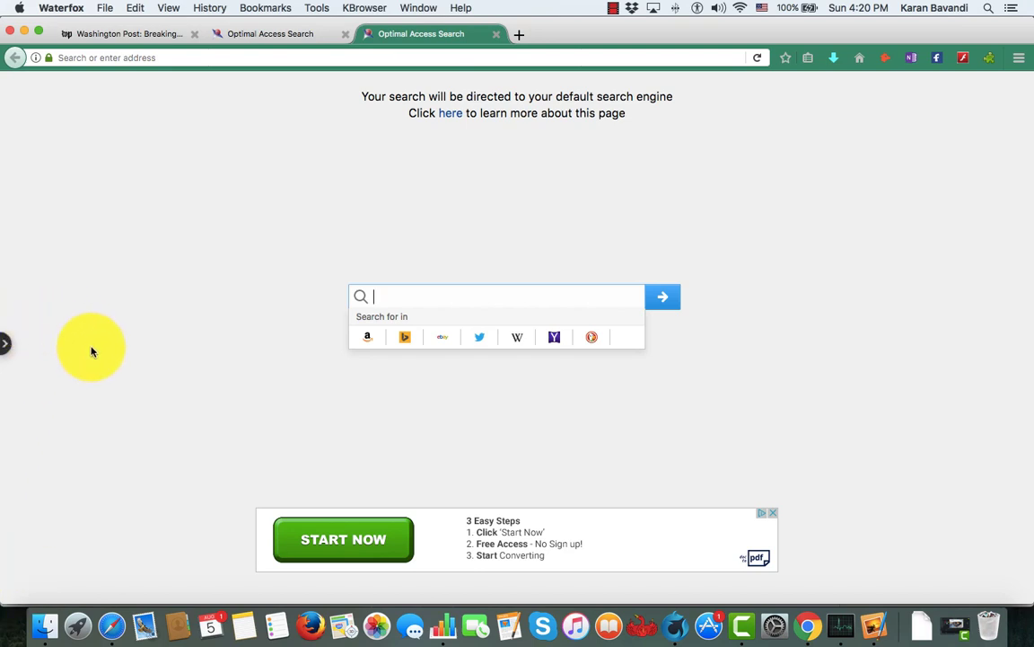
pyautogui.click(5, 342)
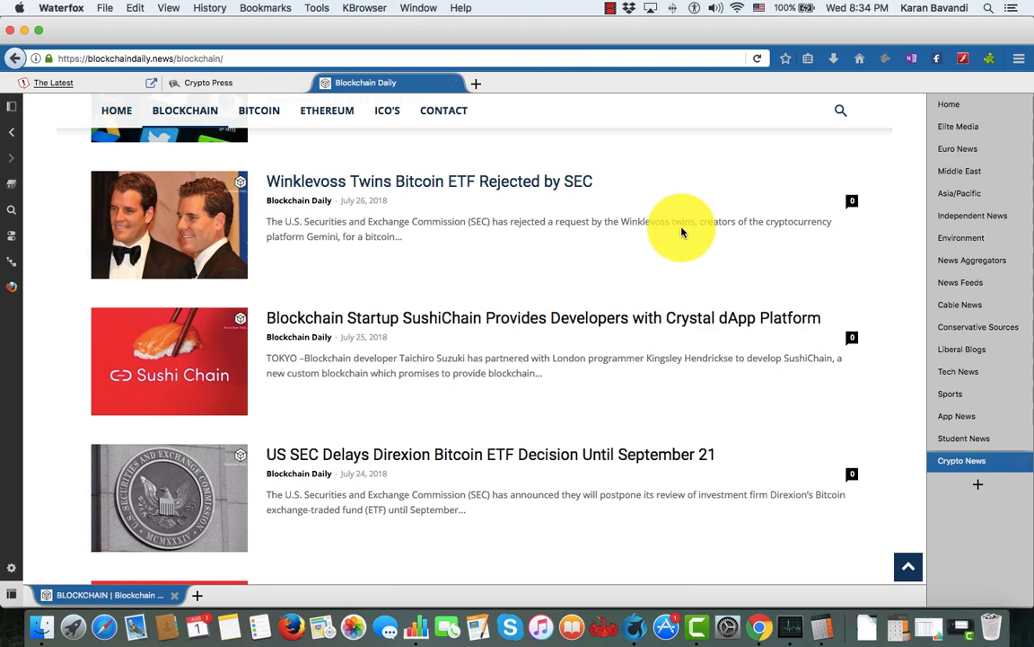
# Add a new Curation Folder page named 'Crypto News' to the tab group
pyautogui.click(476, 86)
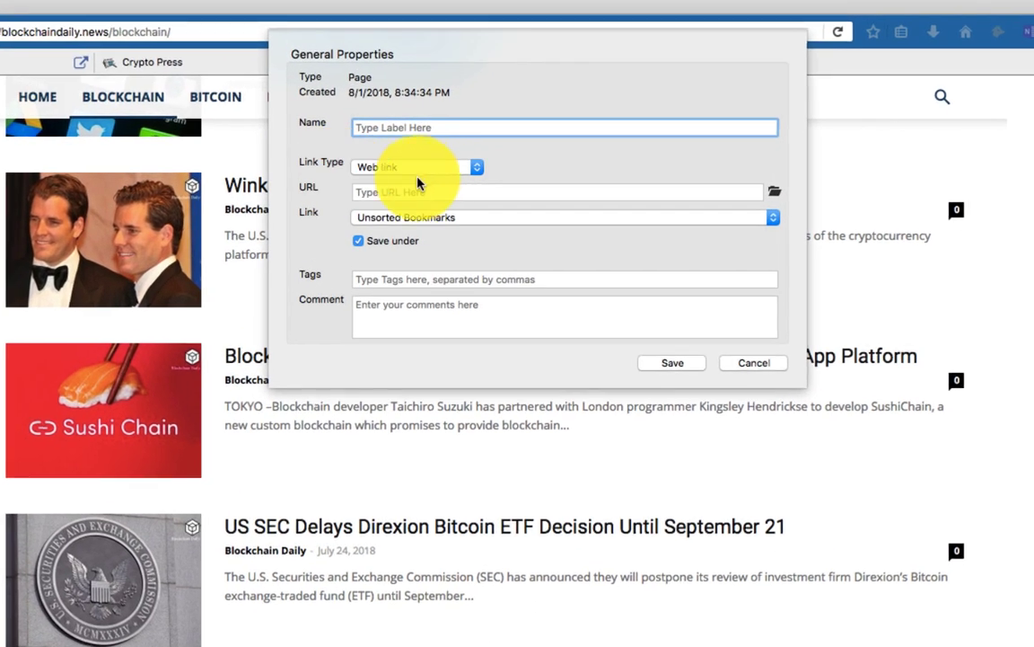
pyautogui.click(470, 167)
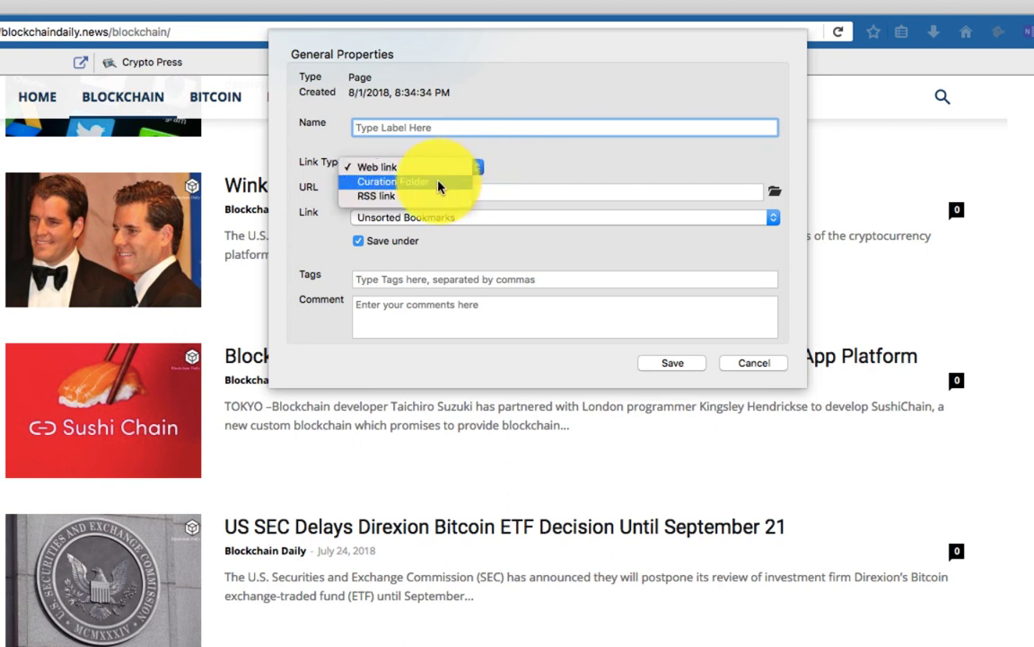
pyautogui.click(435, 183)
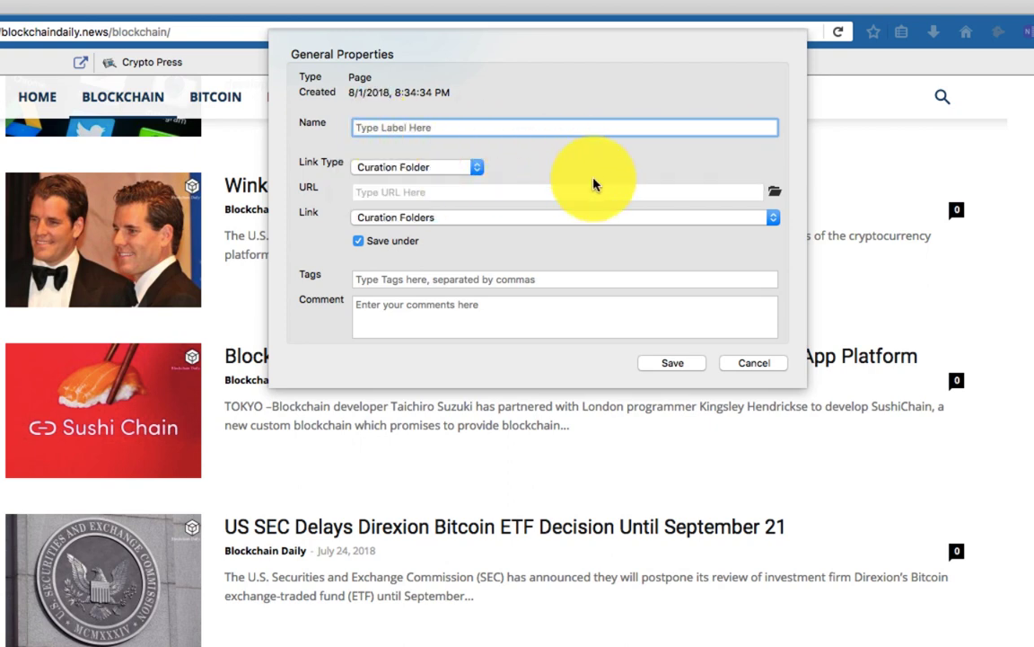
pyautogui.write('Crypto ')
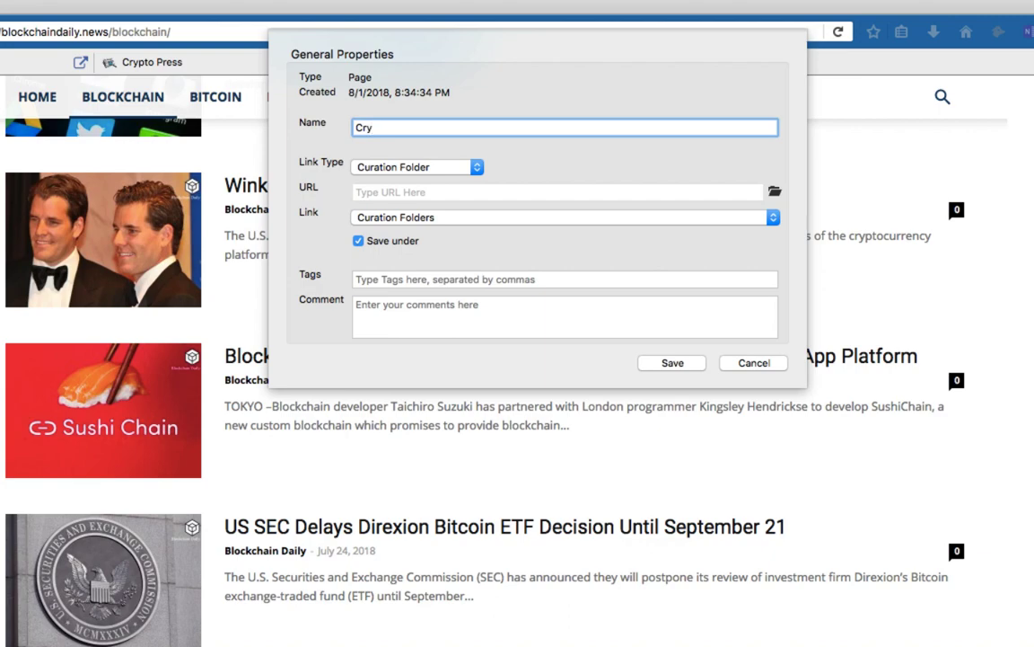
pyautogui.write('News')
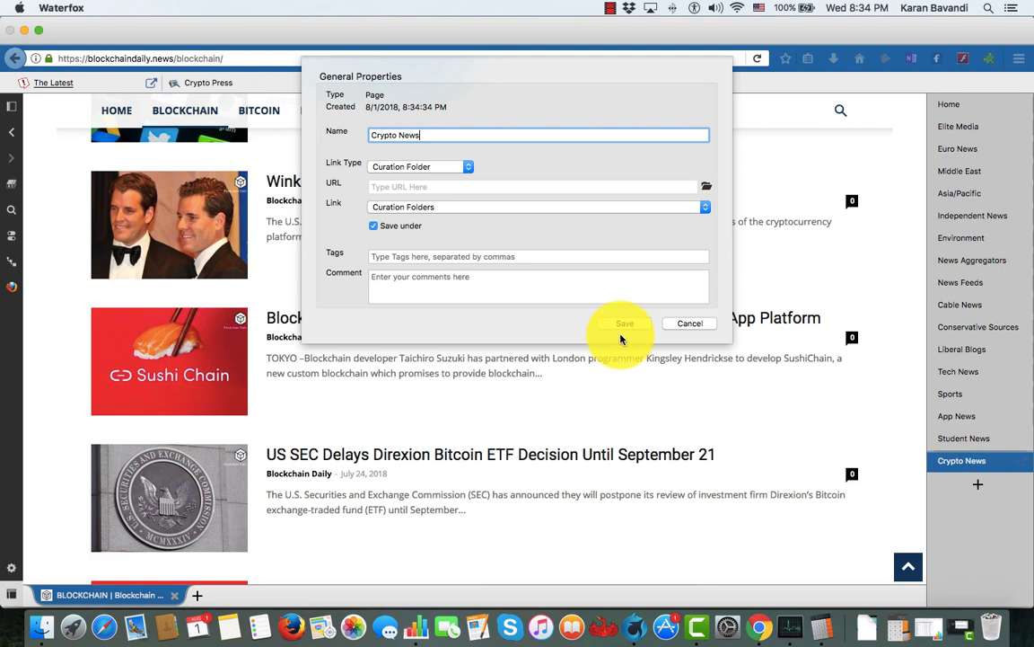
pyautogui.click(669, 368)
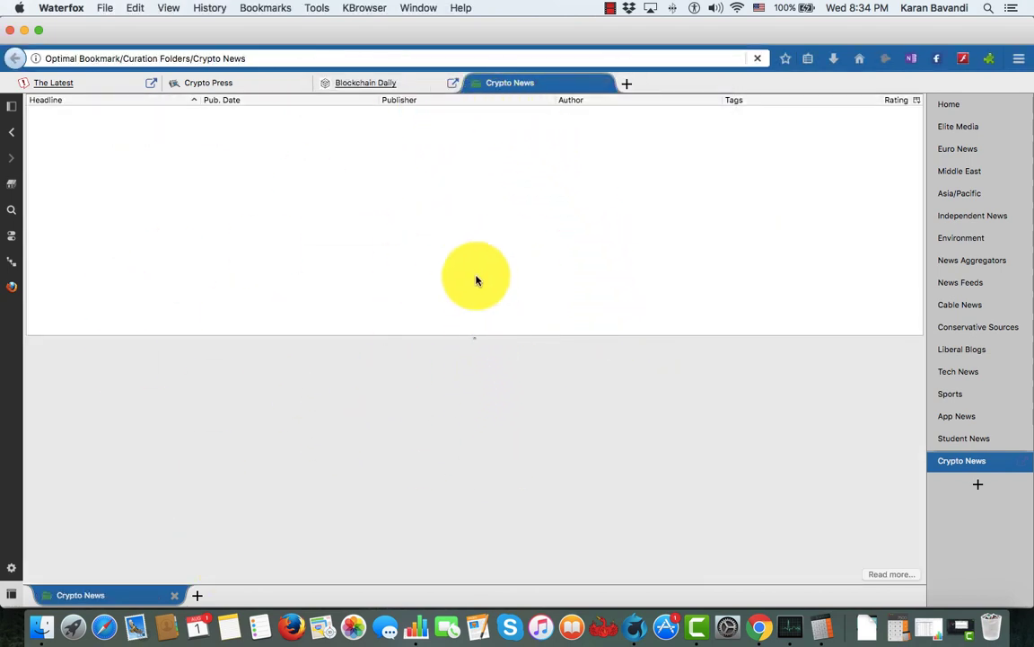
# Open the SushiChain startup article on Blockchain Daily and clip it into Crypto News
pyautogui.click(366, 84)
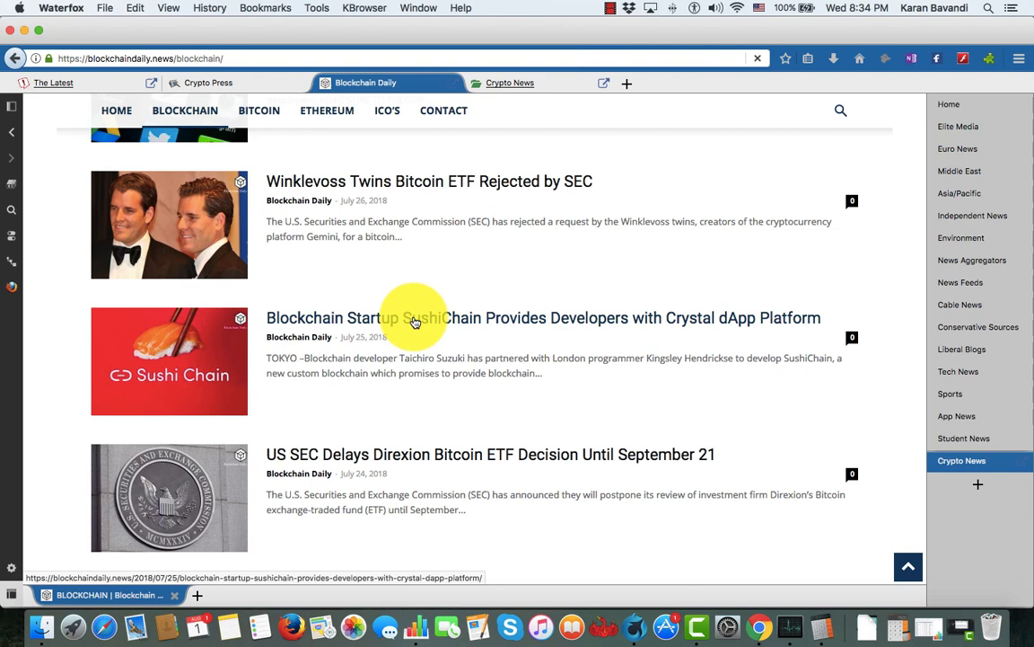
pyautogui.click(415, 322)
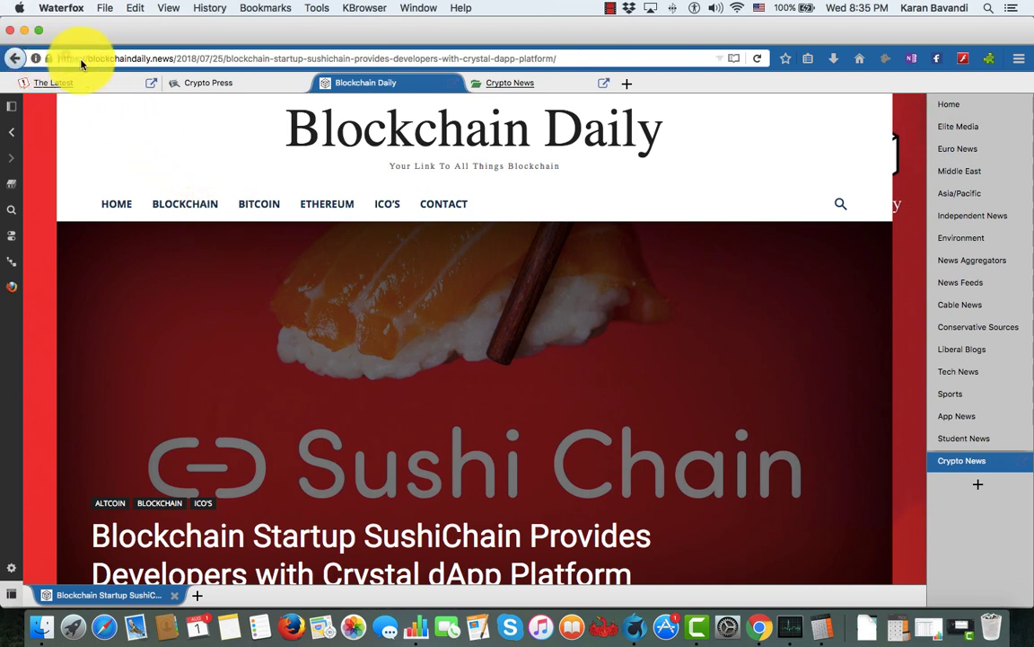
pyautogui.click(542, 88)
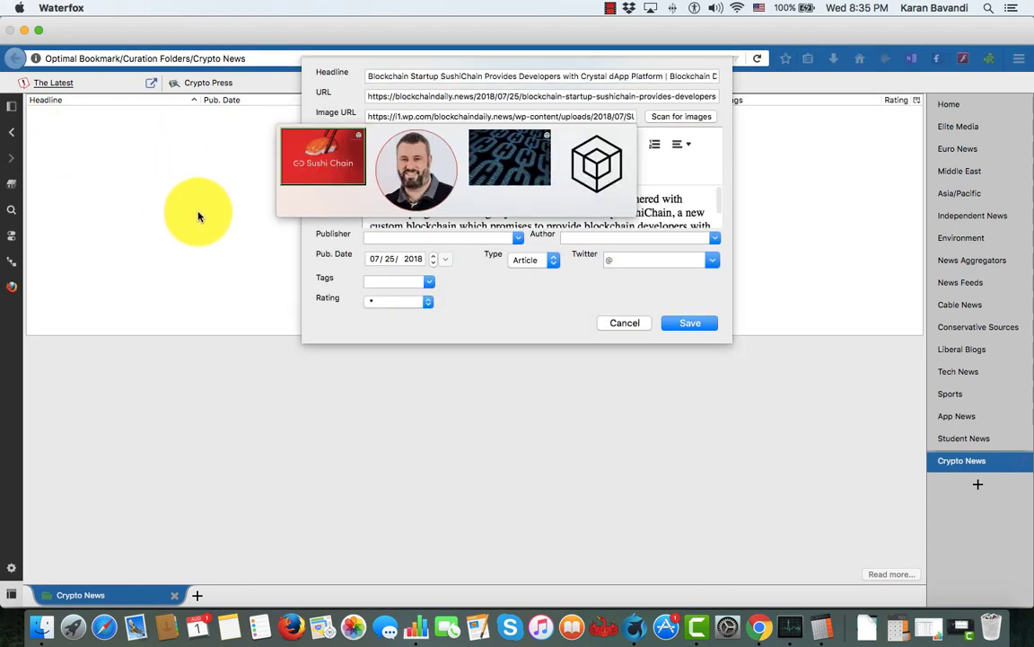
# Pick the SushiChain image and trim the trailing 'Blockchain Daily' from the headline
pyautogui.click(319, 160)
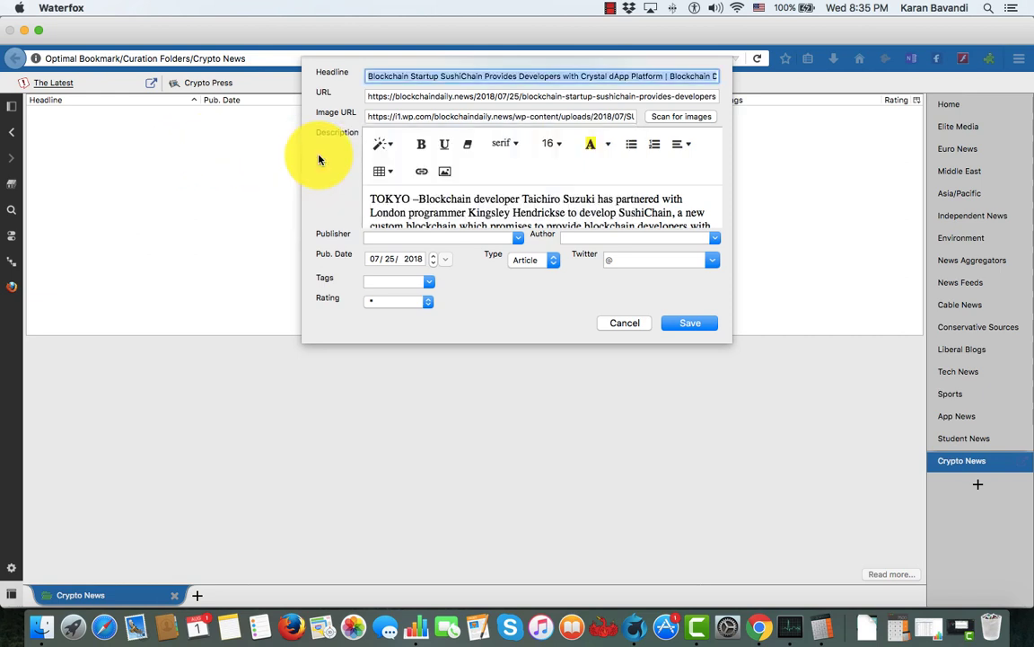
pyautogui.click(680, 77)
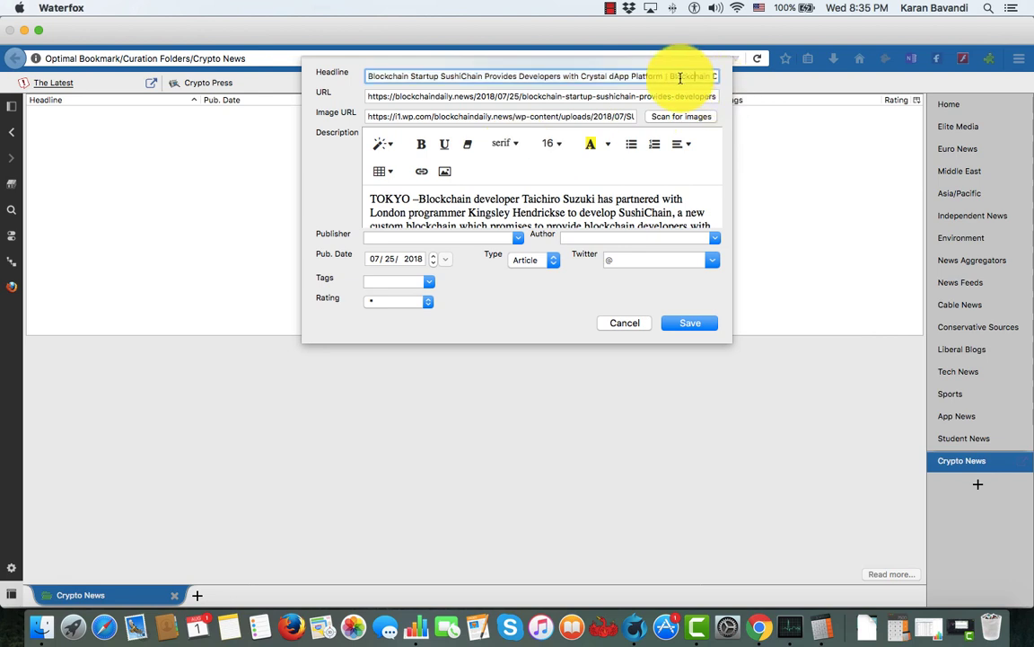
pyautogui.moveTo(667, 77); pyautogui.dragTo(769, 79)
pyautogui.press('cmd+c')
pyautogui.press('BackSpace')
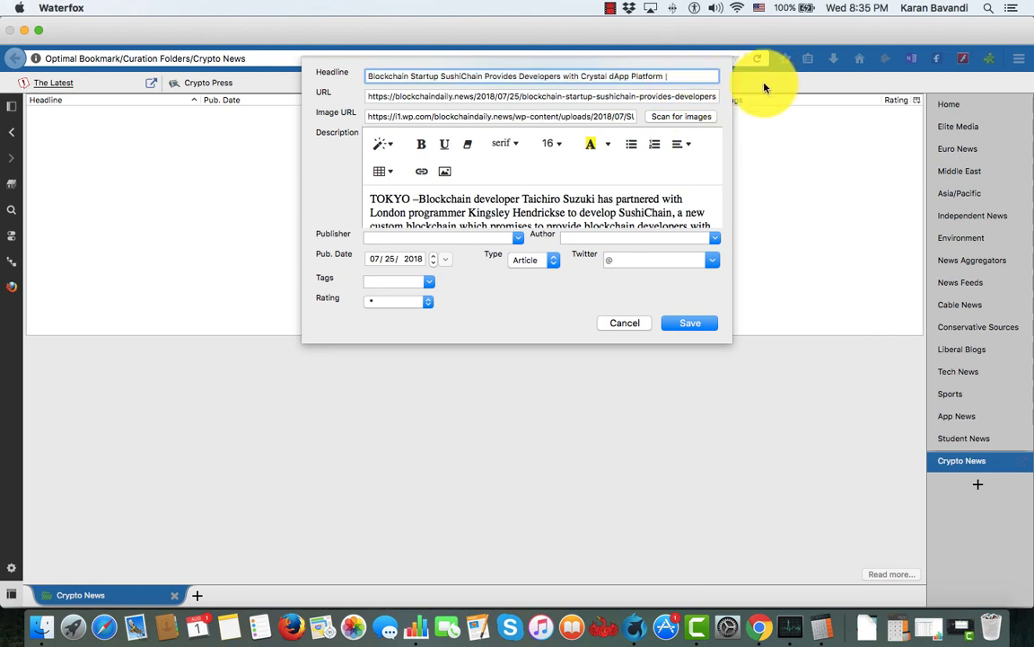
pyautogui.press('BackSpace')
pyautogui.press('BackSpace')
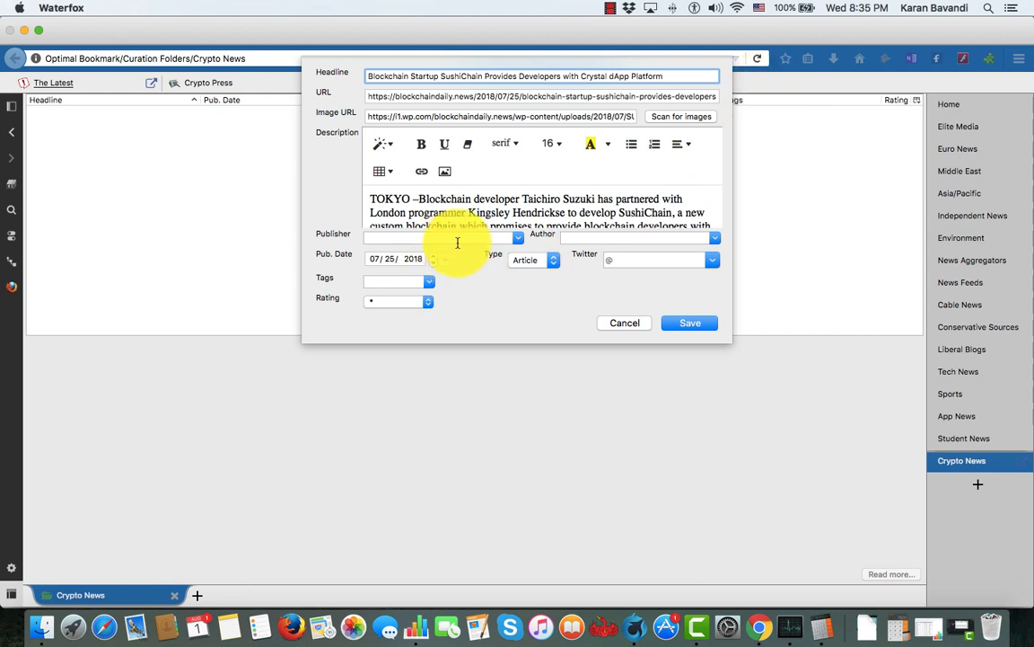
# Set the publisher to Blockchain Daily and add the tag 'platform'
pyautogui.click(399, 235)
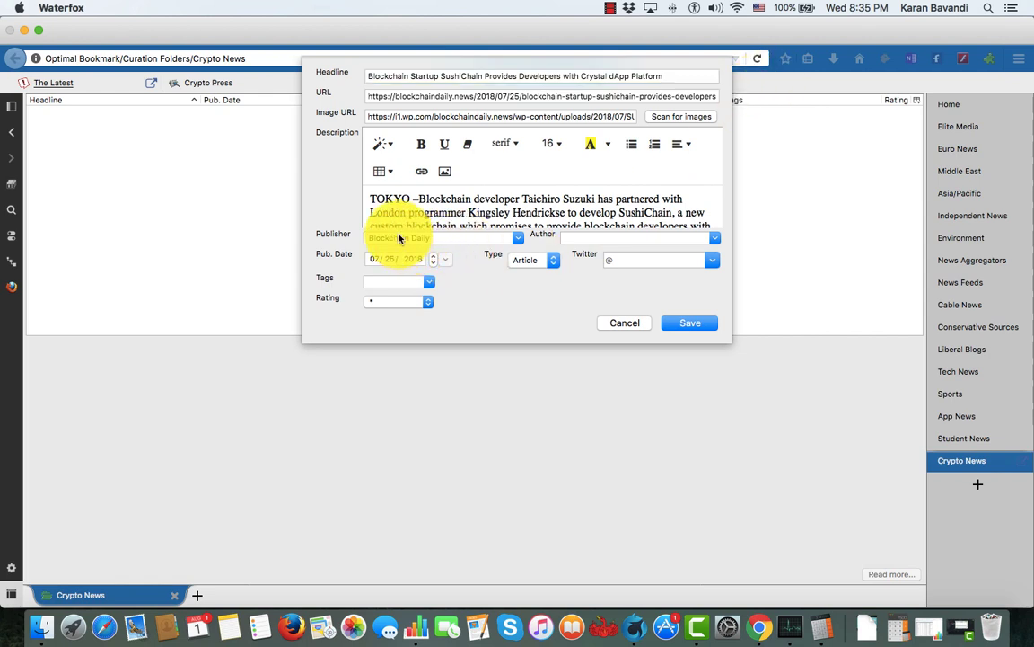
pyautogui.press('cmd+v')
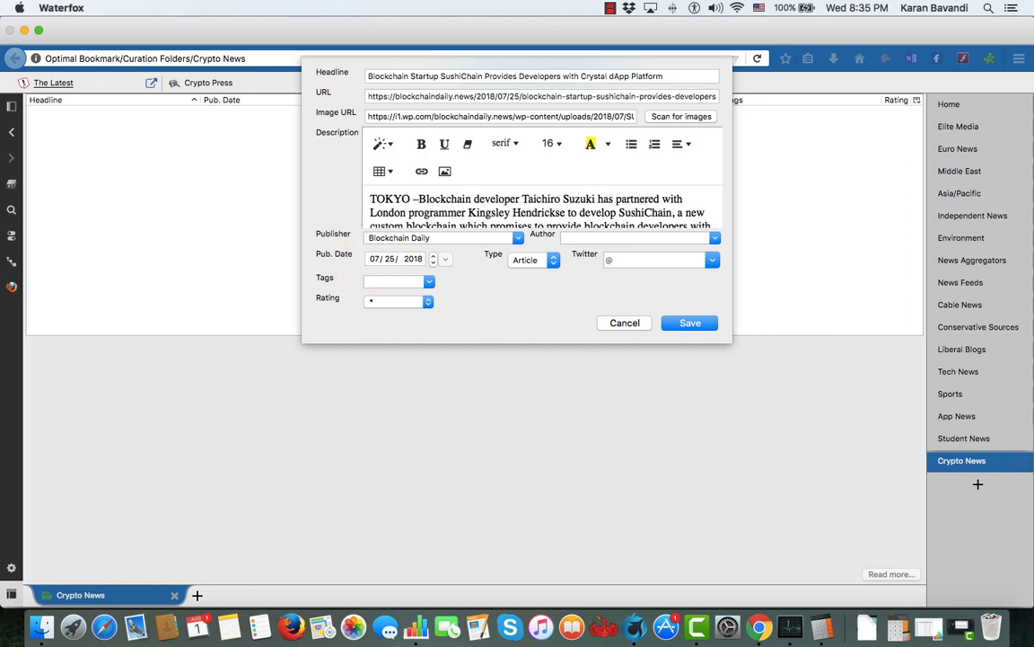
pyautogui.scroll(-2, 598, 202)
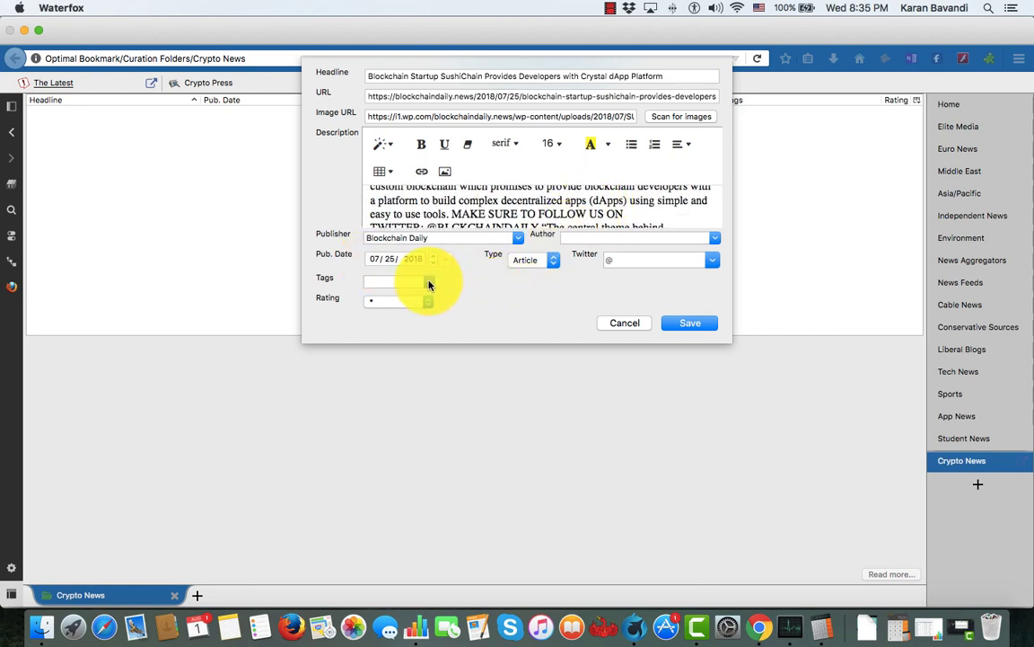
pyautogui.click(395, 282)
pyautogui.write('platform')
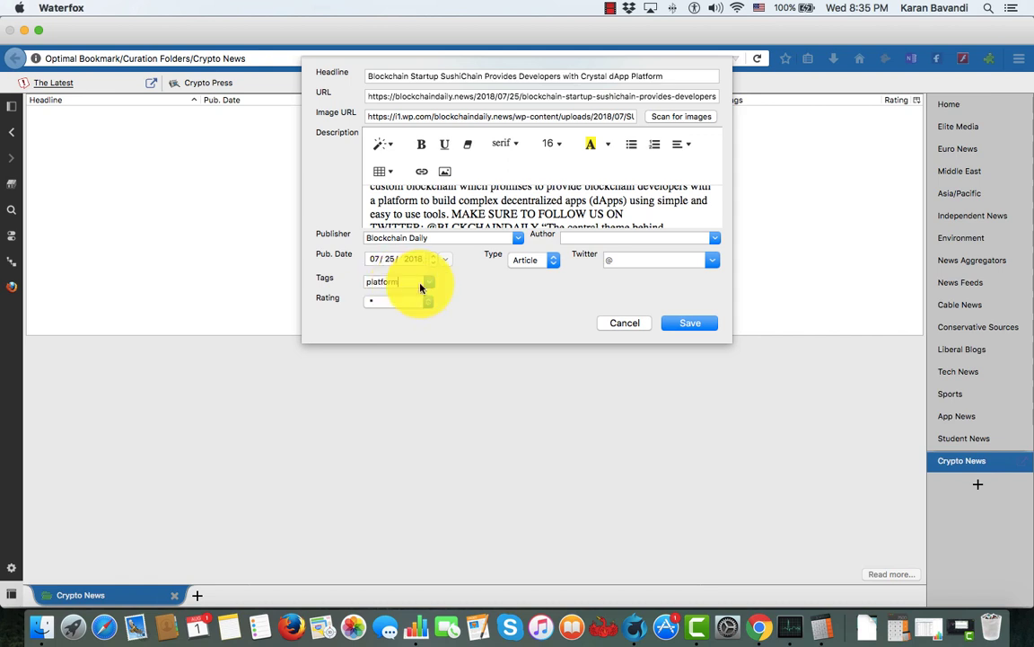
pyautogui.click(545, 357)
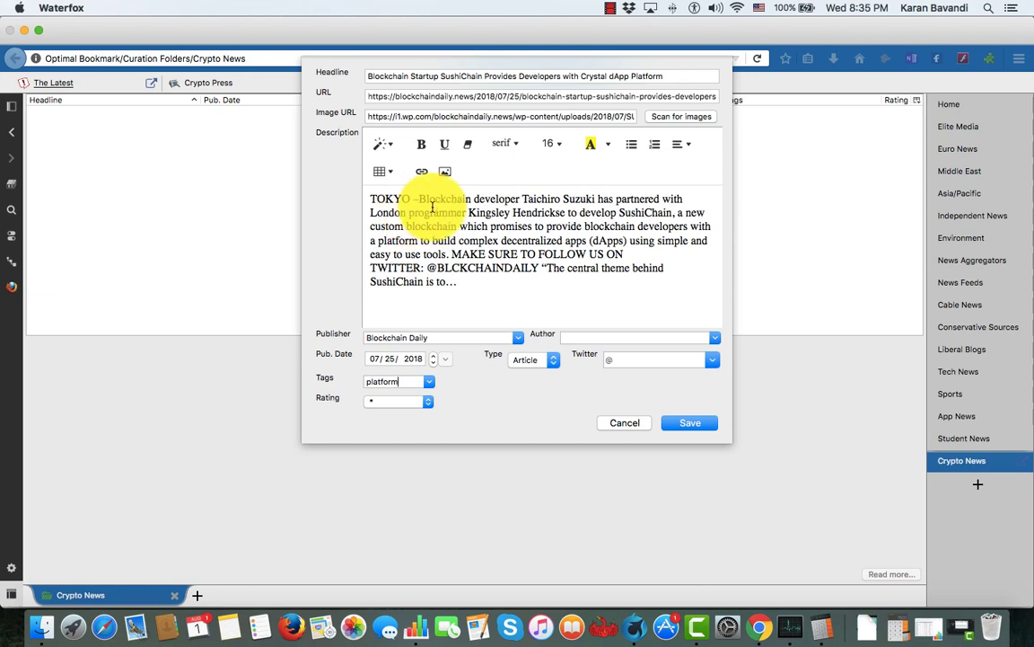
# Replace the description with 'Add my comments on why I am keeping this.' and save the entry
pyautogui.moveTo(420, 202); pyautogui.dragTo(595, 319)
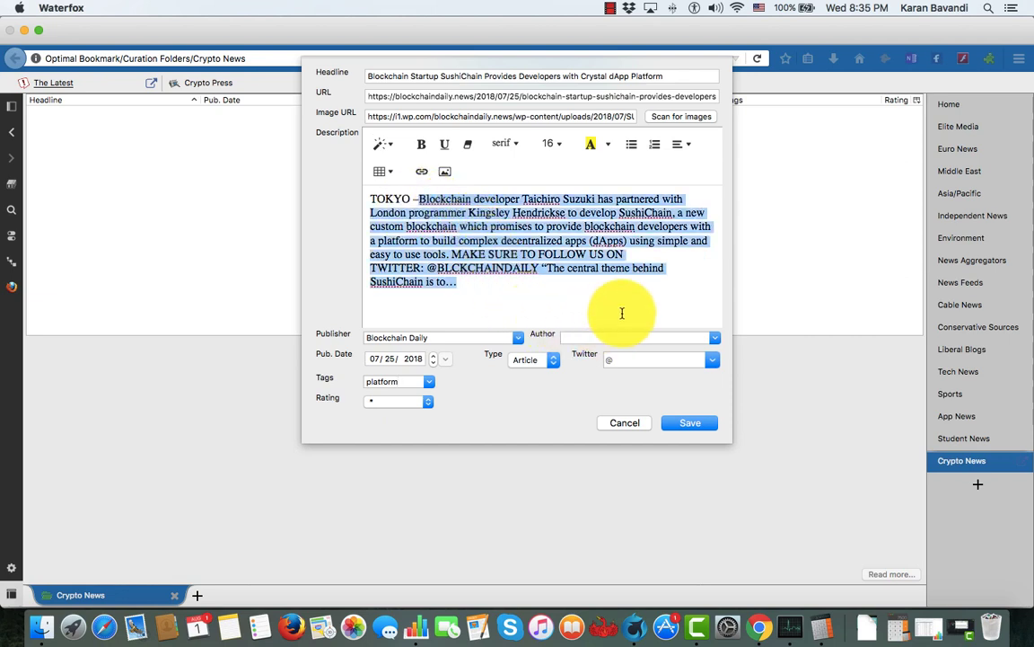
pyautogui.press('BackSpace')
pyautogui.press('BackSpace')
pyautogui.press('BackSpace')
pyautogui.write('A')
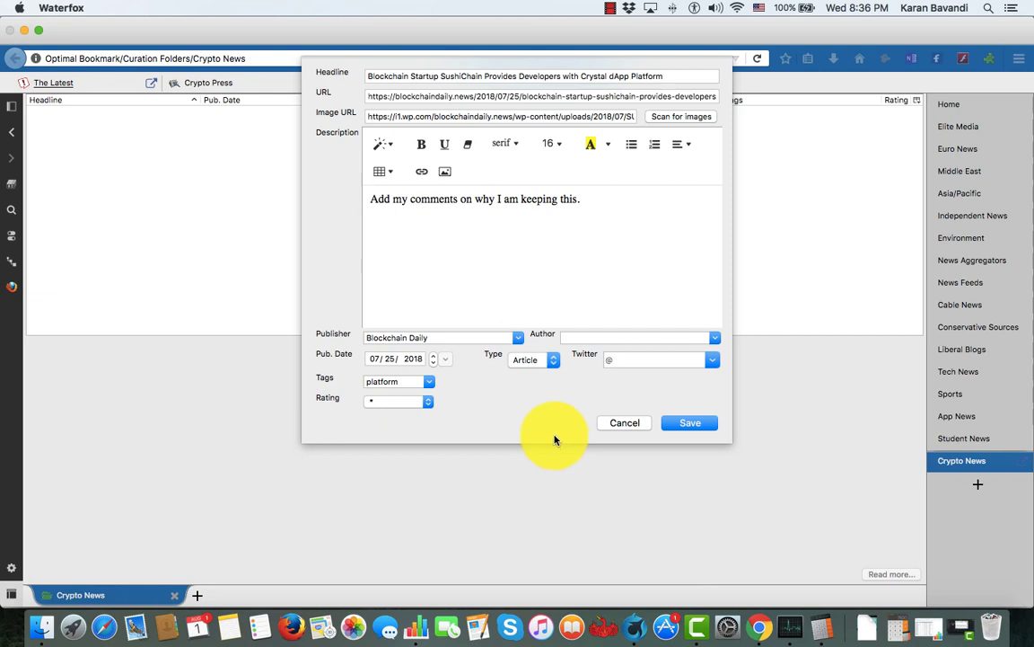
pyautogui.click(701, 429)
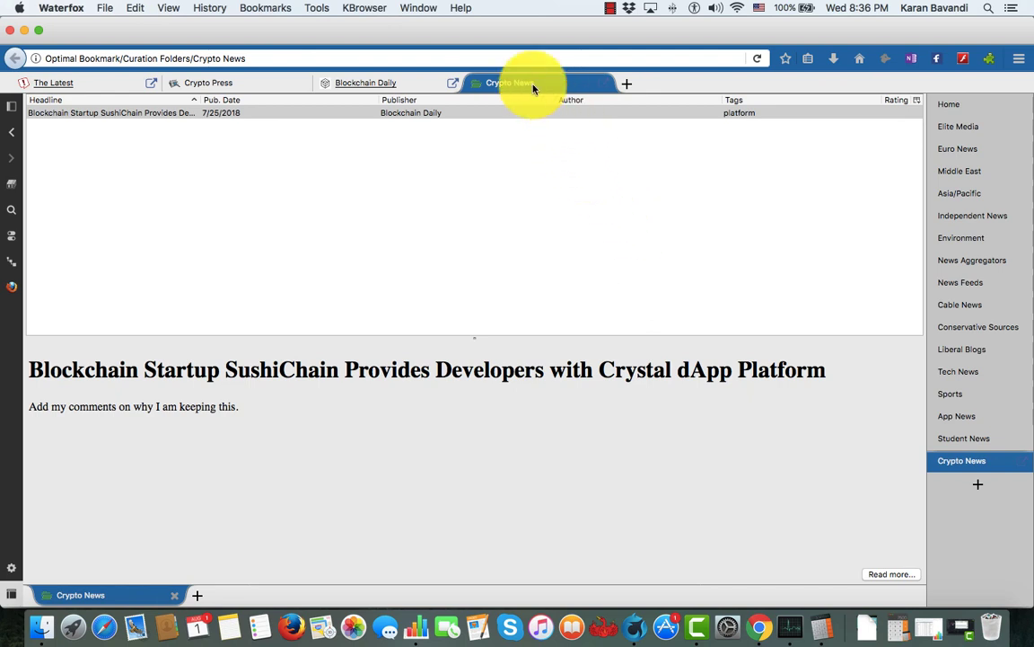
# Drag the Crypto News folder from the Bookmarks sidebar into Tech News and save its properties
pyautogui.click(12, 106)
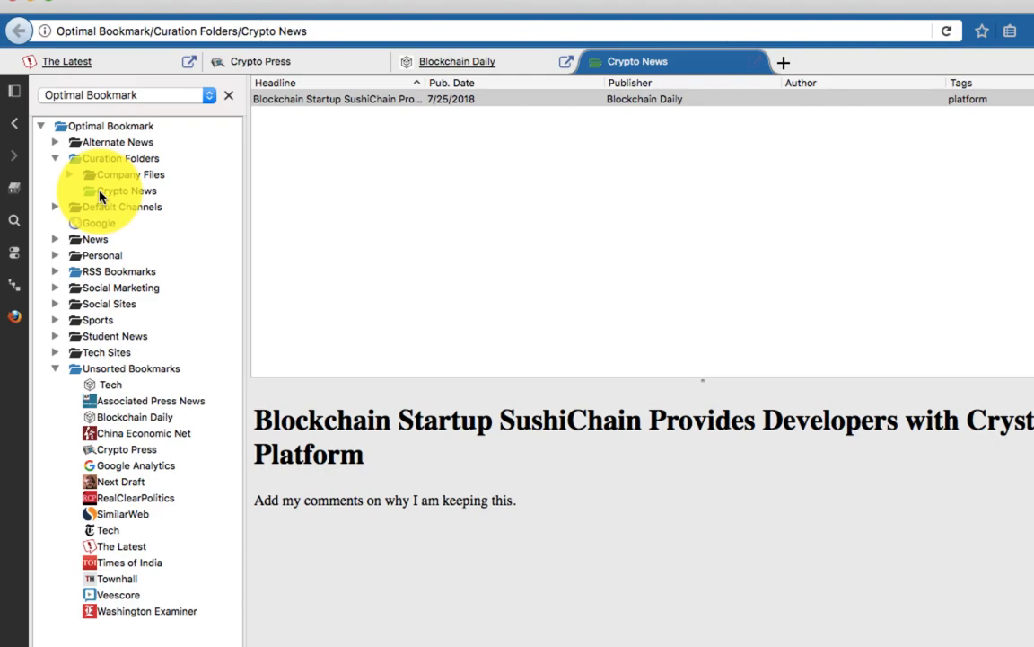
pyautogui.moveTo(100, 196); pyautogui.dragTo(954, 371)
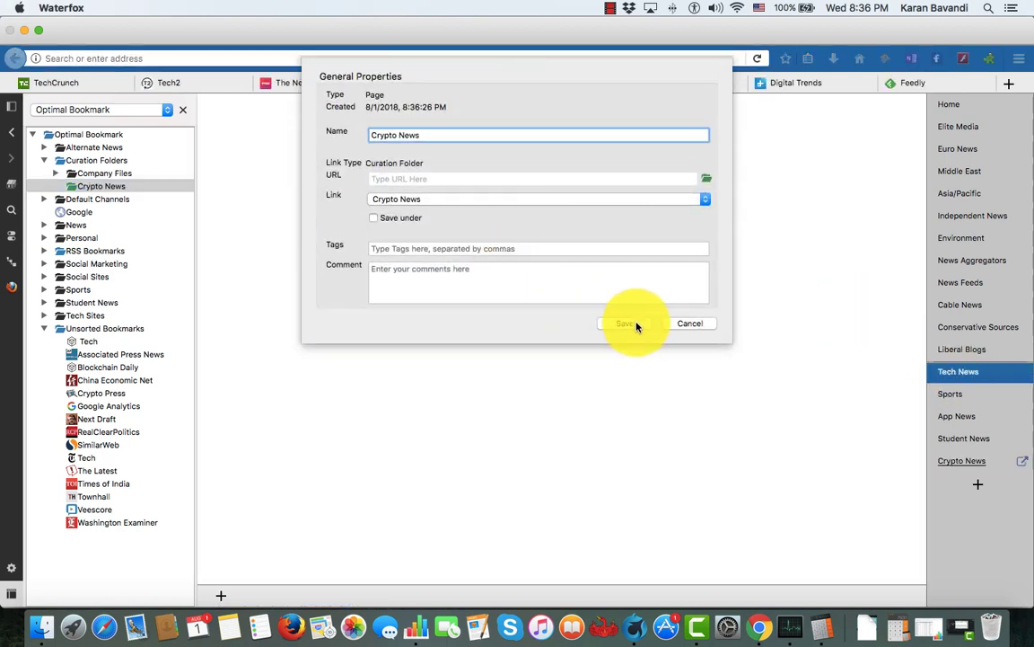
pyautogui.click(624, 323)
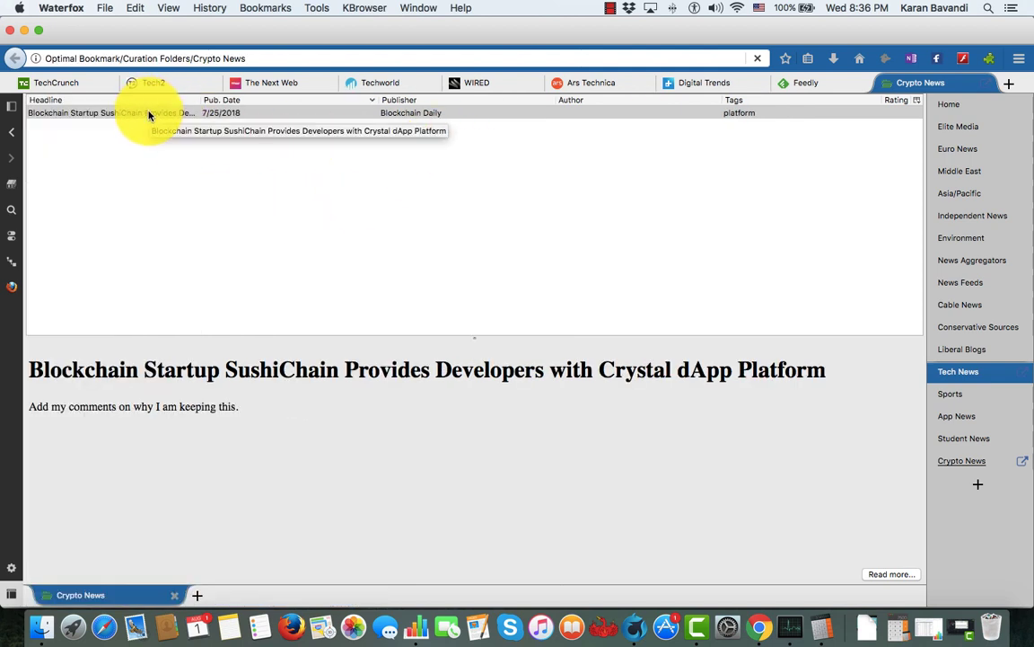
# Open The Next Web's IoT Lab article on booby-trapped Bitcoin mines and clip it into Crypto News
pyautogui.click(289, 84)
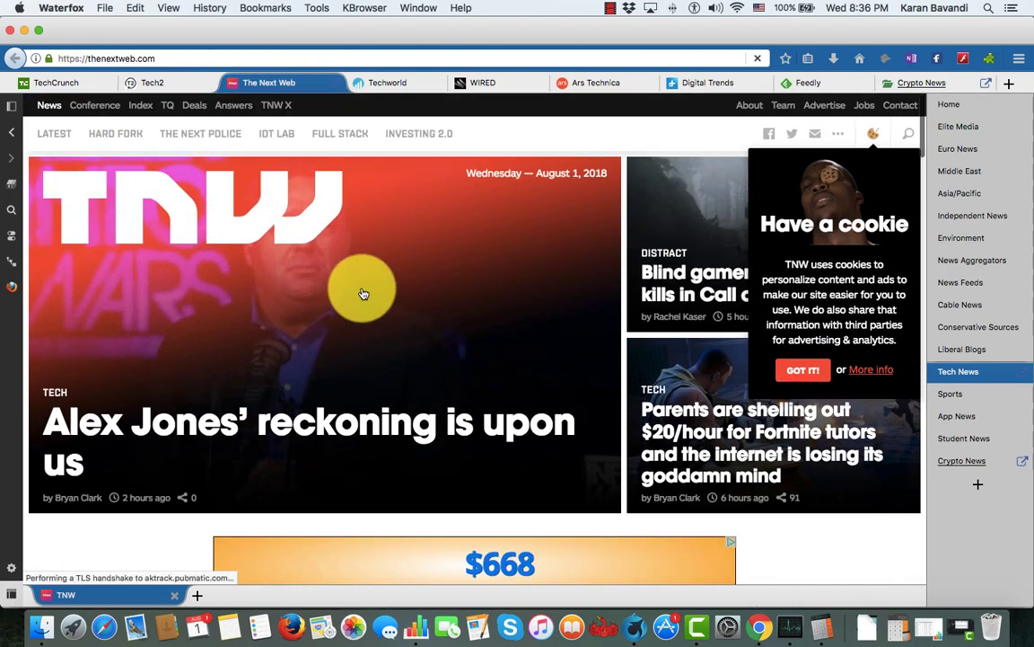
pyautogui.click(273, 136)
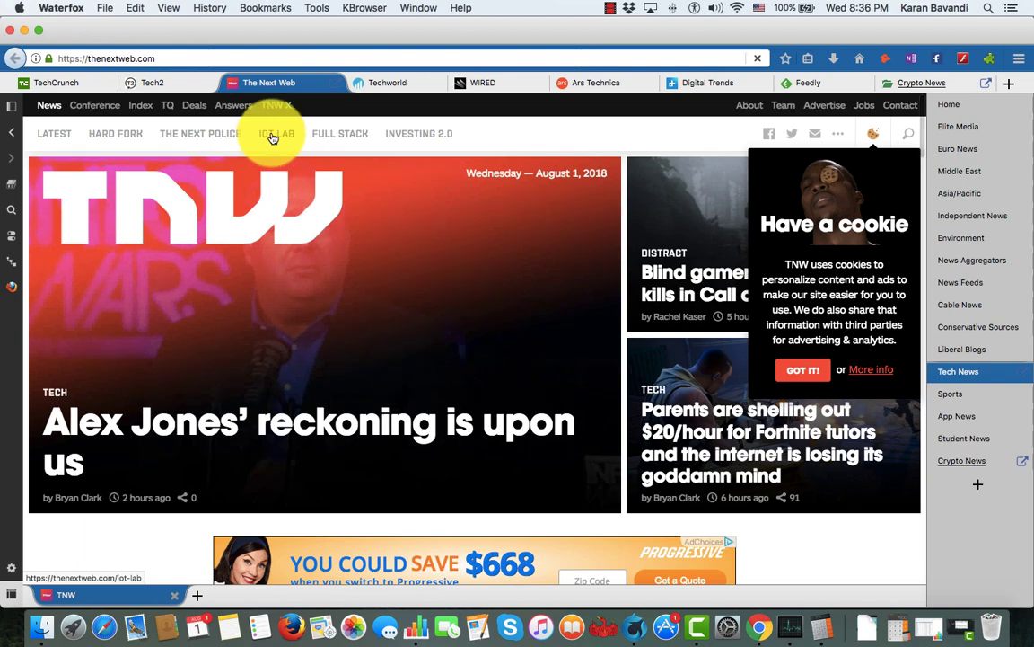
pyautogui.scroll(-2, 254, 359)
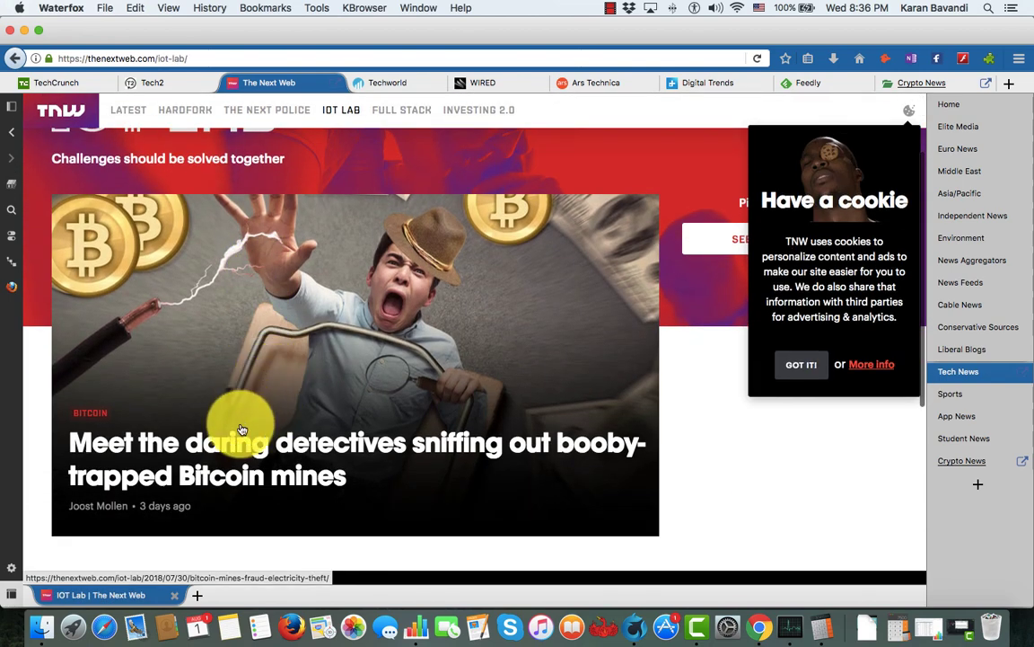
pyautogui.click(249, 455)
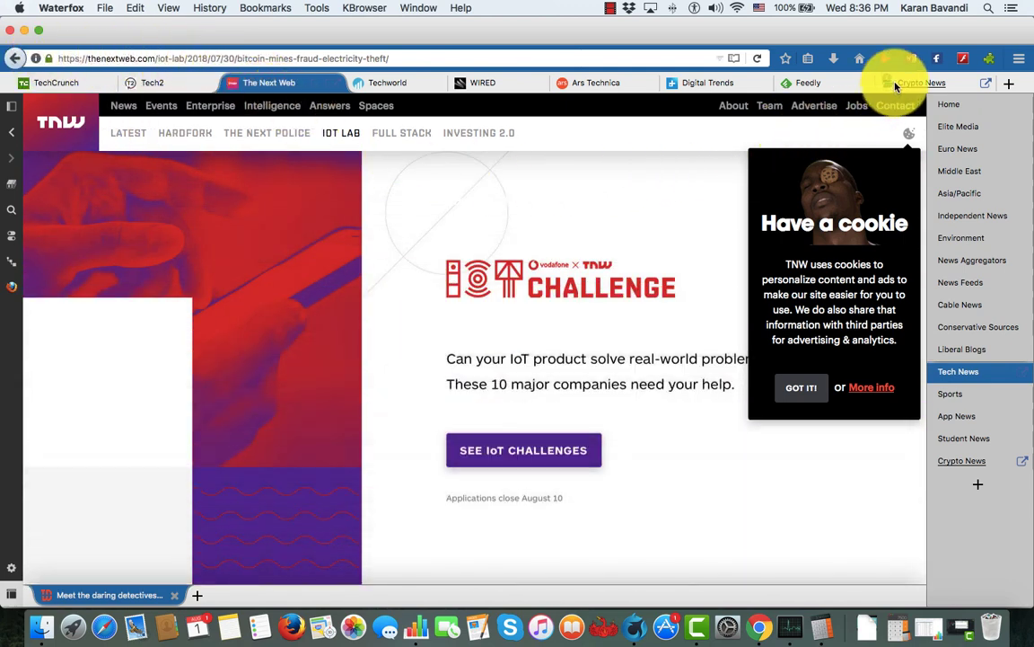
pyautogui.click(922, 85)
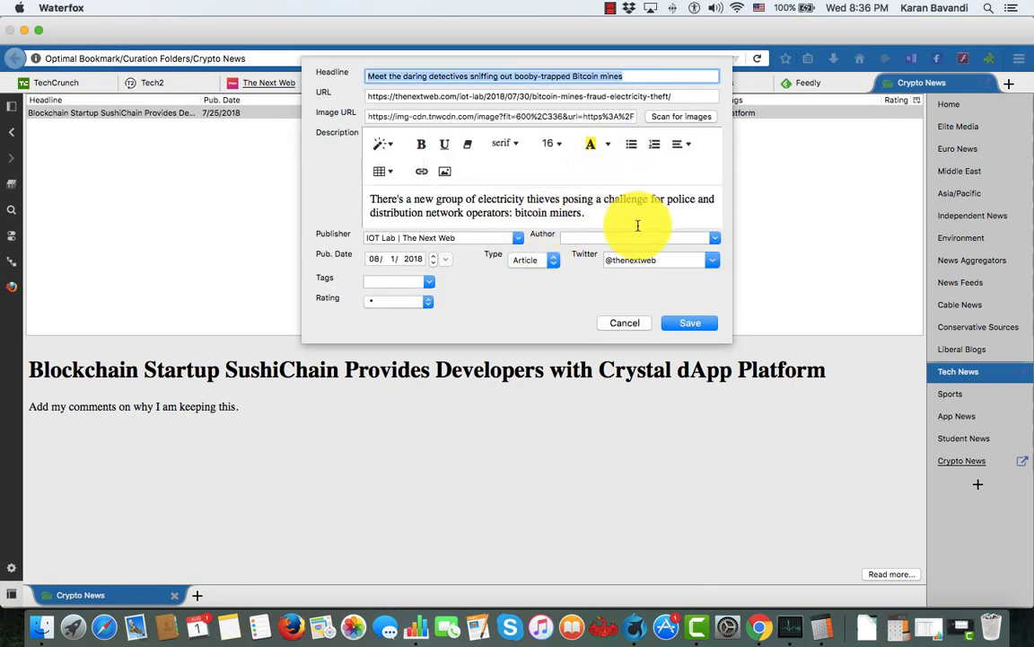
# Save the Bitcoin mines entry, then open it from the Crypto News list in its own tab
pyautogui.click(683, 327)
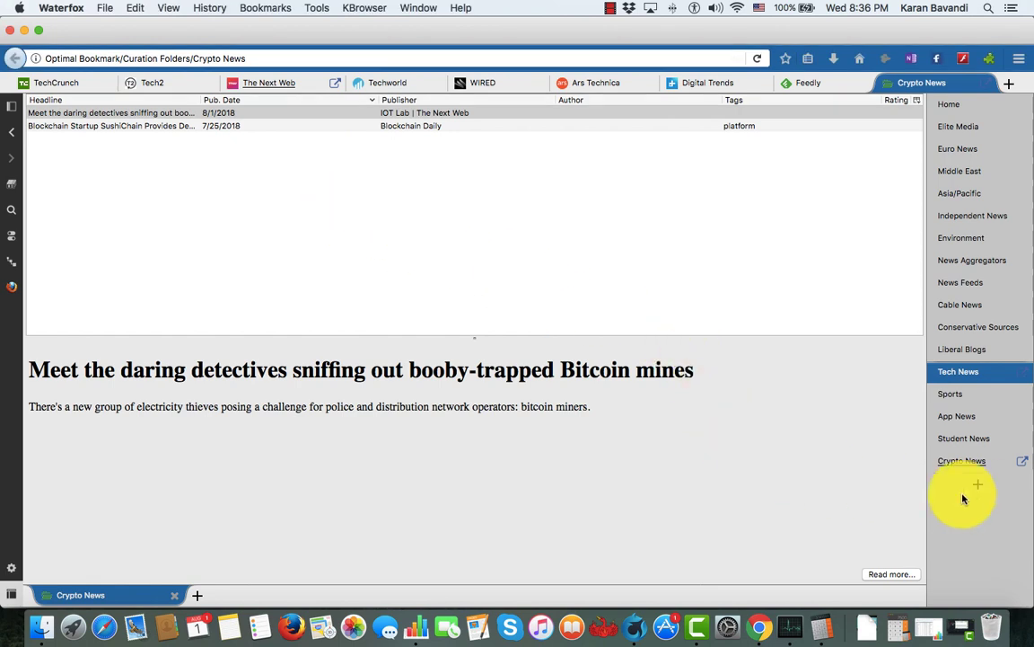
pyautogui.click(964, 463)
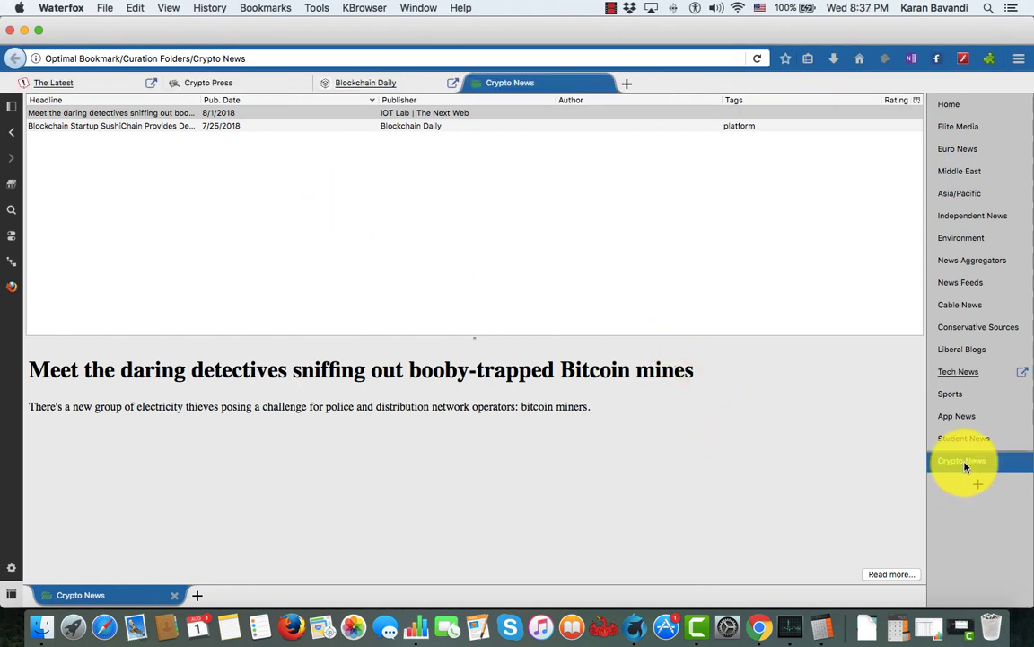
pyautogui.click(282, 130)
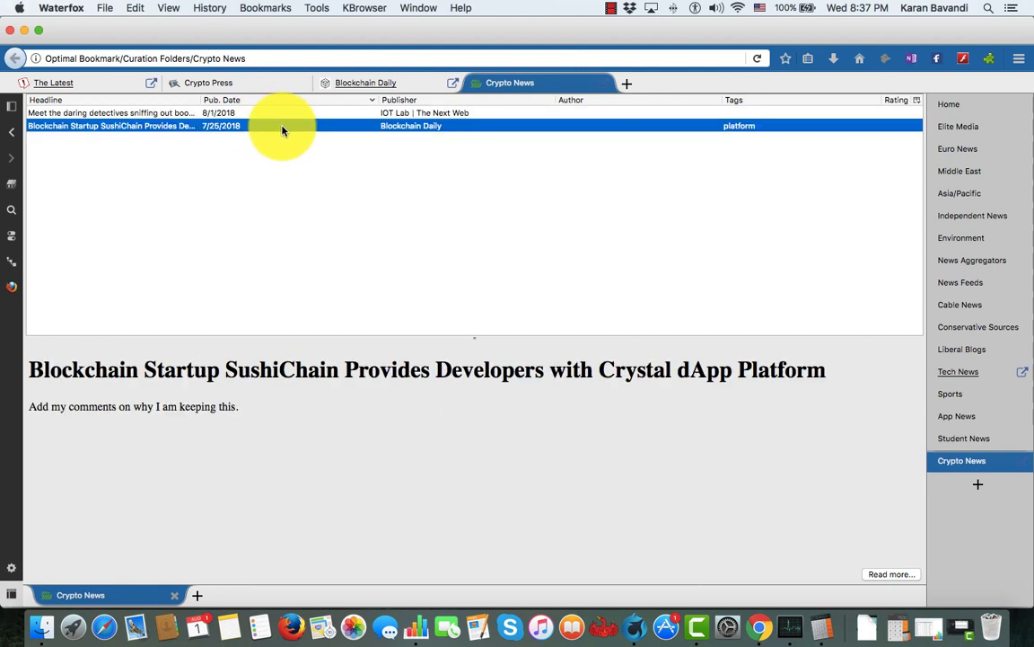
pyautogui.click(198, 115)
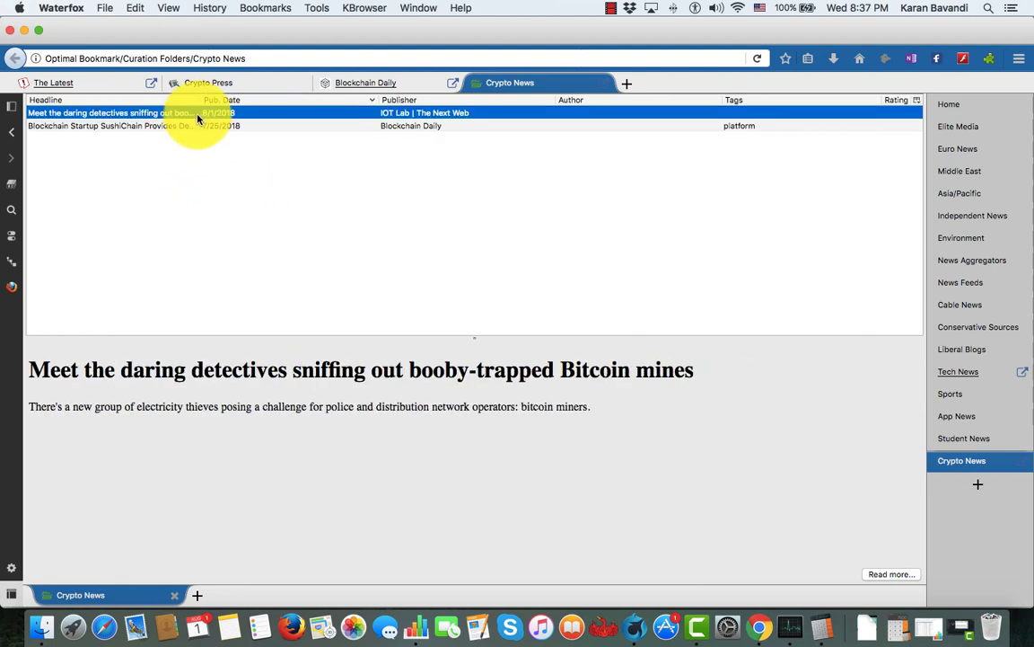
pyautogui.doubleClick(189, 115)
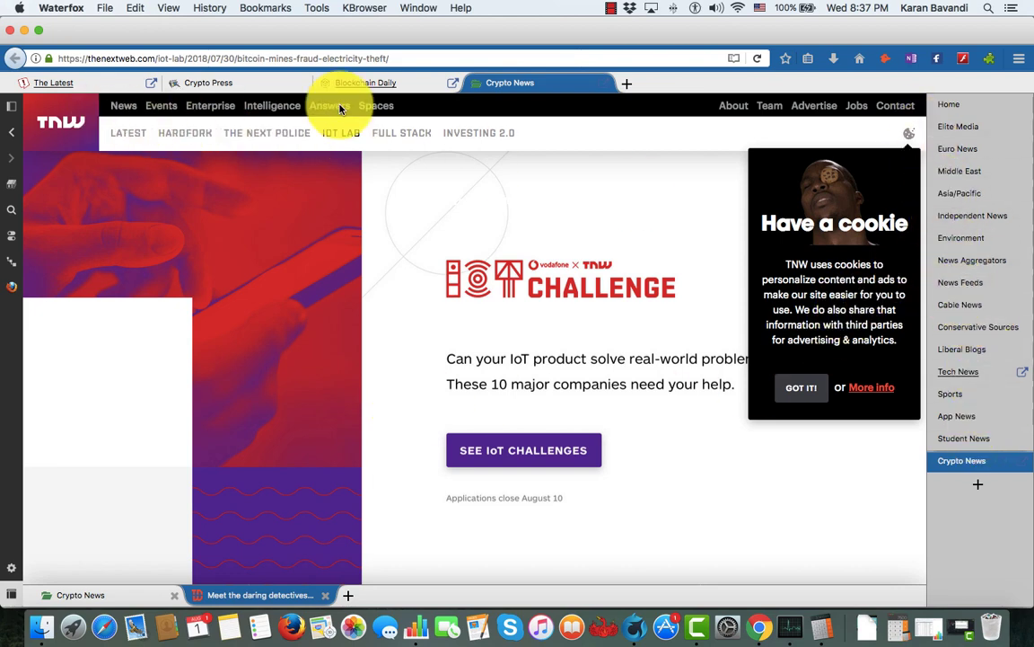
pyautogui.click(94, 594)
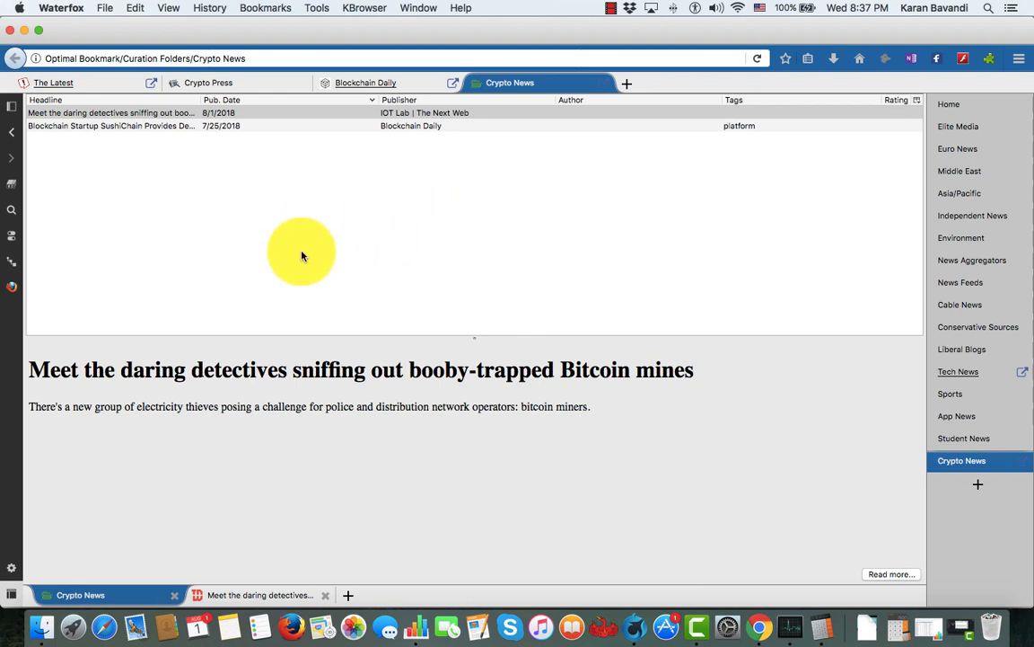
# From Home, open Optimal Access Research, check On Marketing, and filter by the analytics tag
pyautogui.click(950, 104)
pyautogui.click(202, 90)
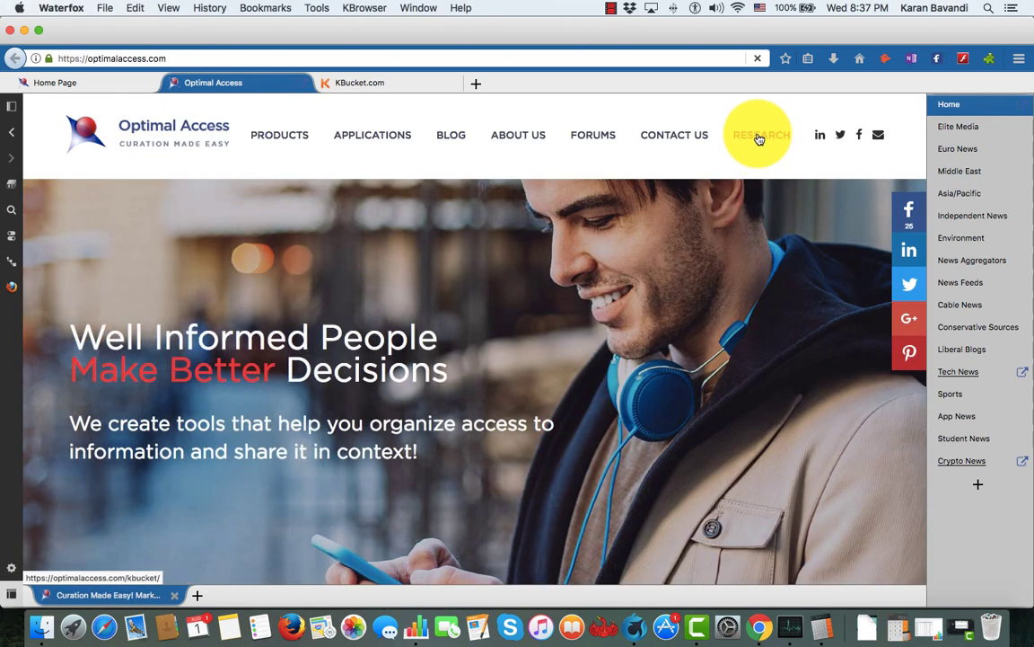
pyautogui.click(759, 137)
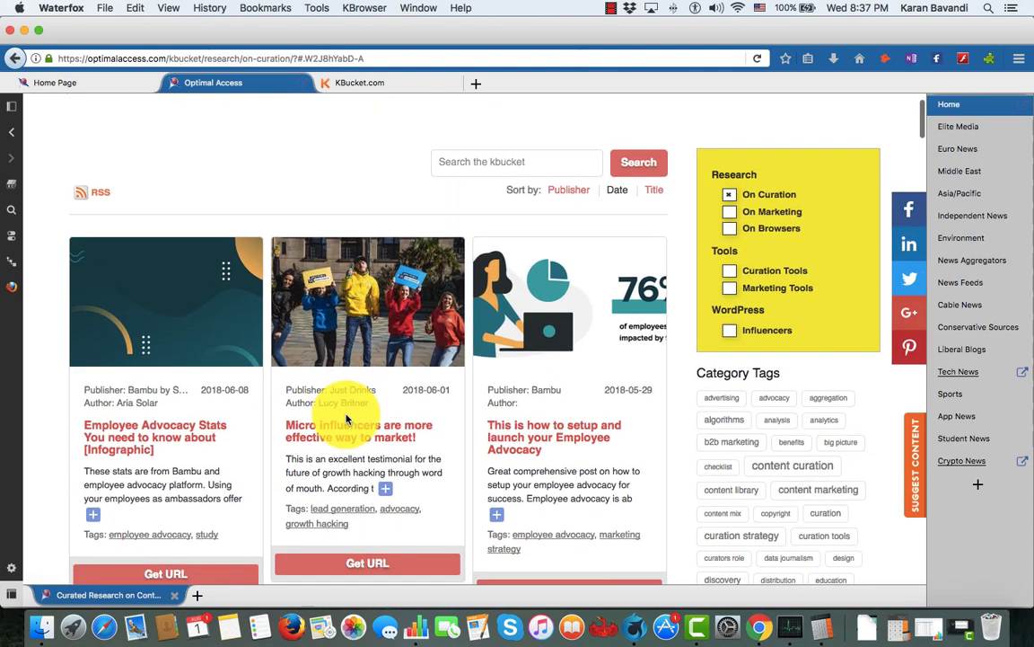
pyautogui.scroll(-1, 343, 416)
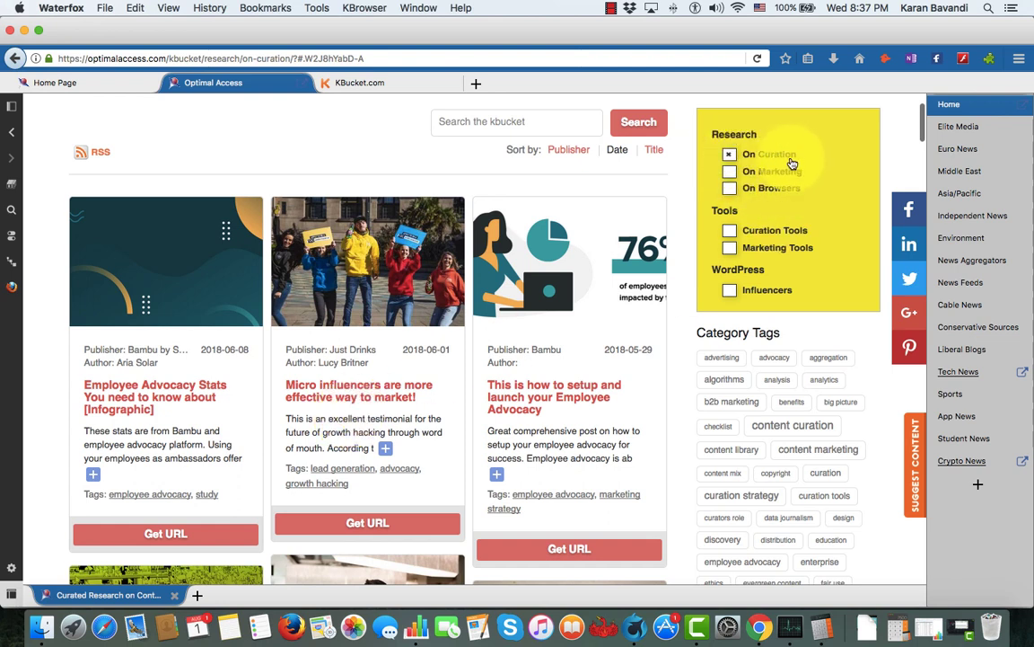
pyautogui.click(736, 177)
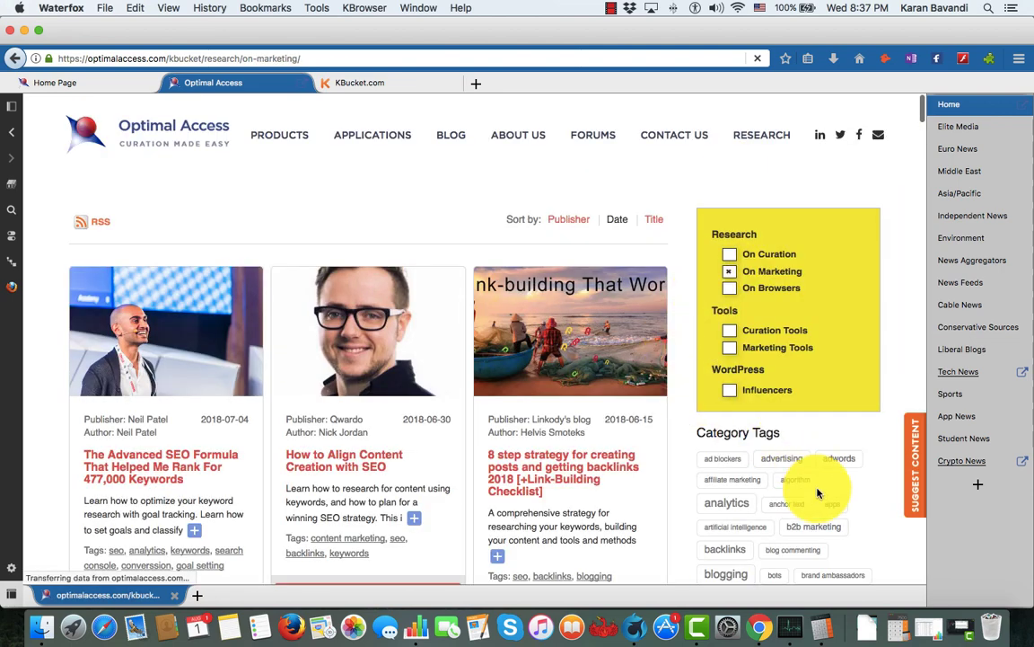
pyautogui.scroll(-3, 820, 489)
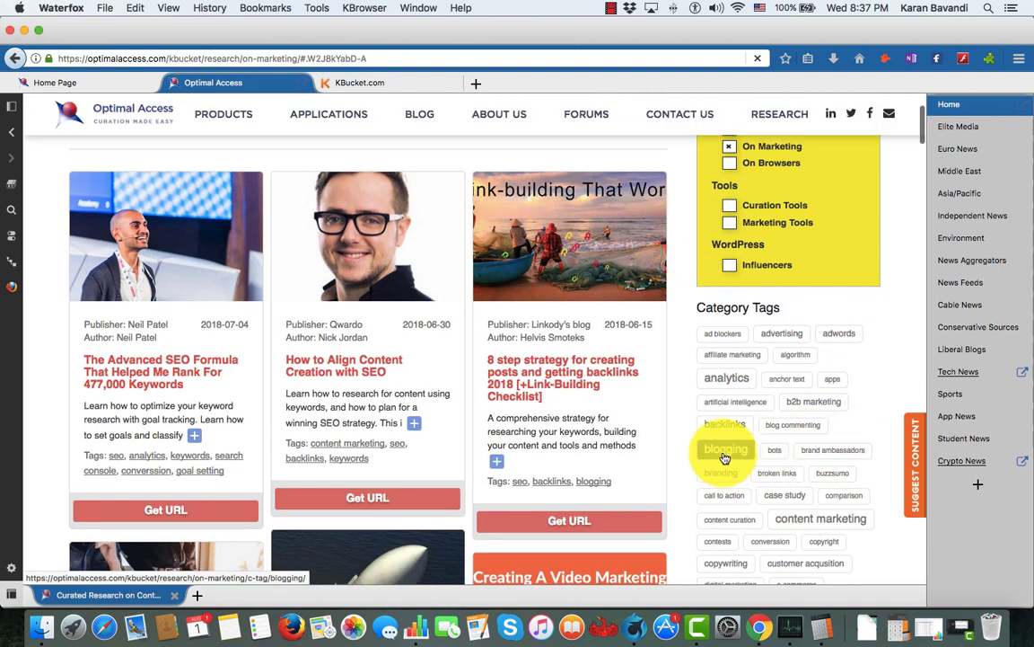
pyautogui.click(729, 381)
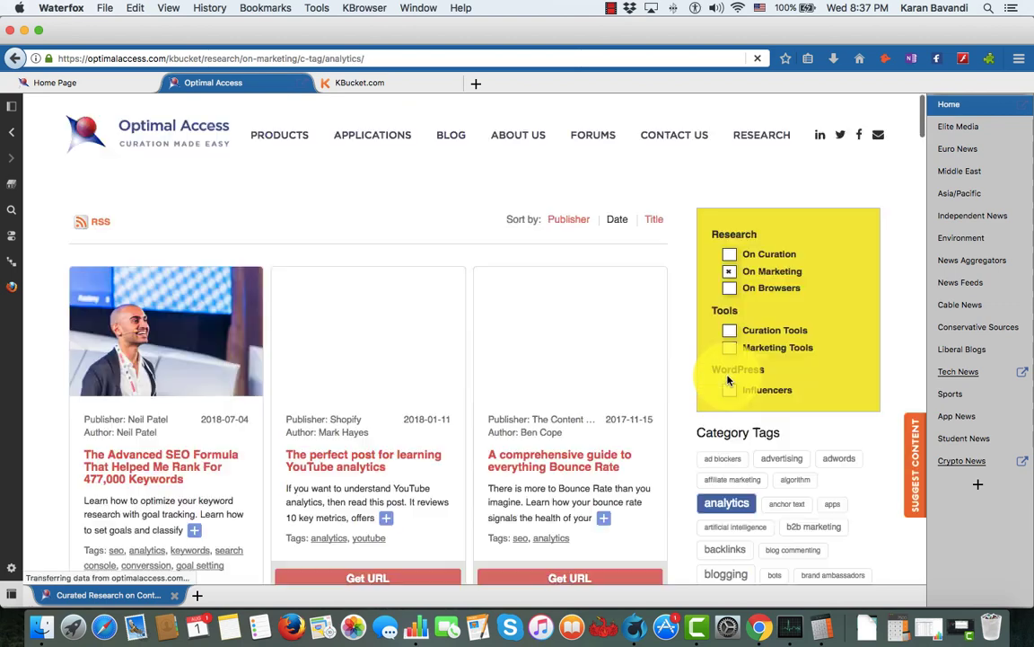
pyautogui.scroll(-3, 473, 454)
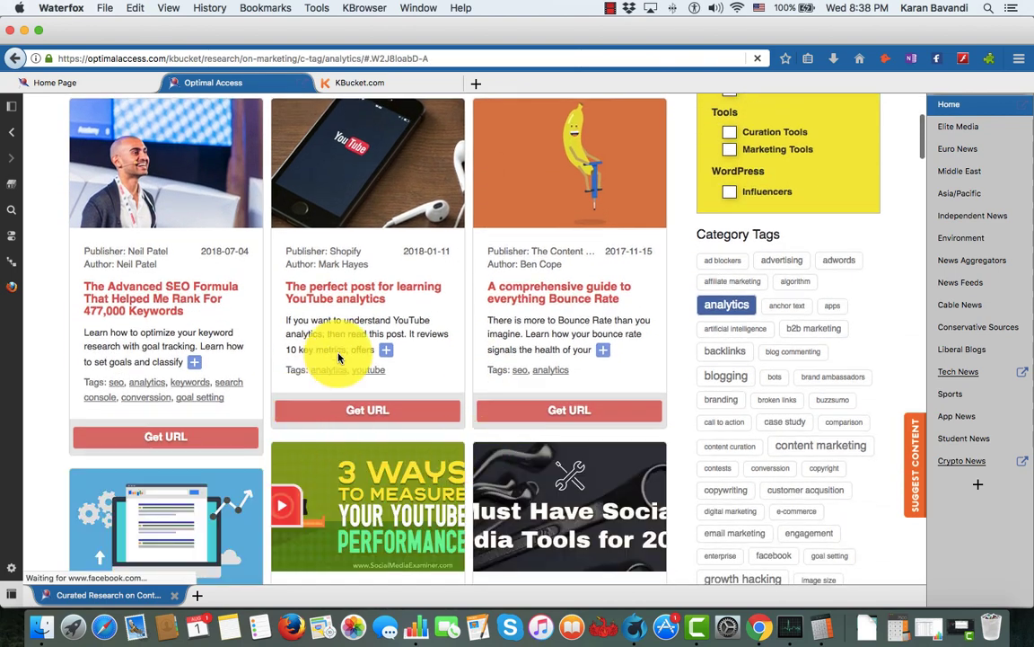
pyautogui.scroll(5, 422, 431)
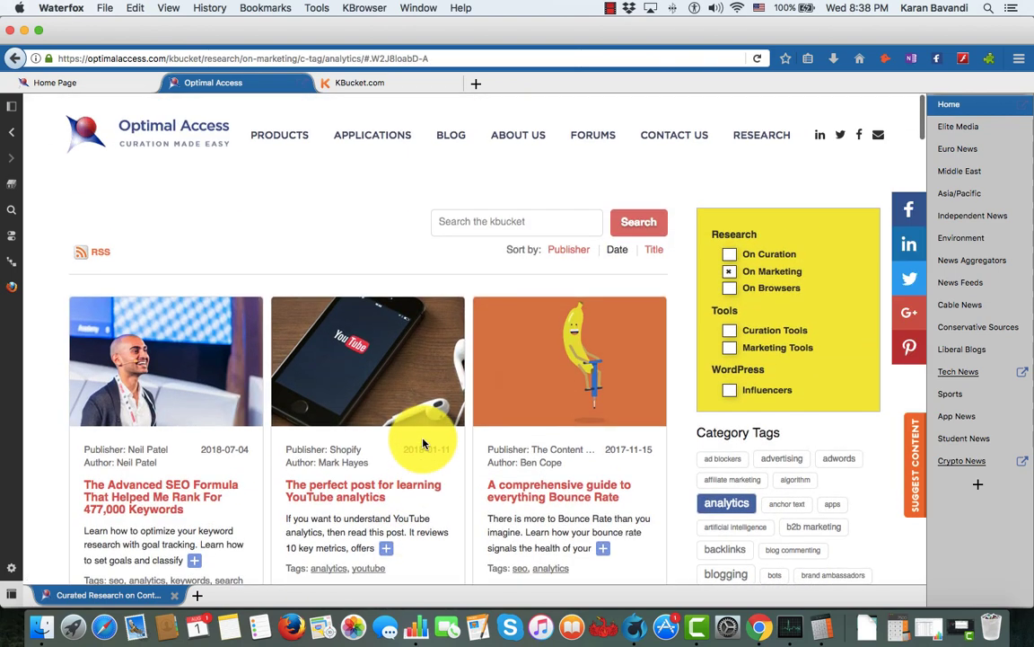